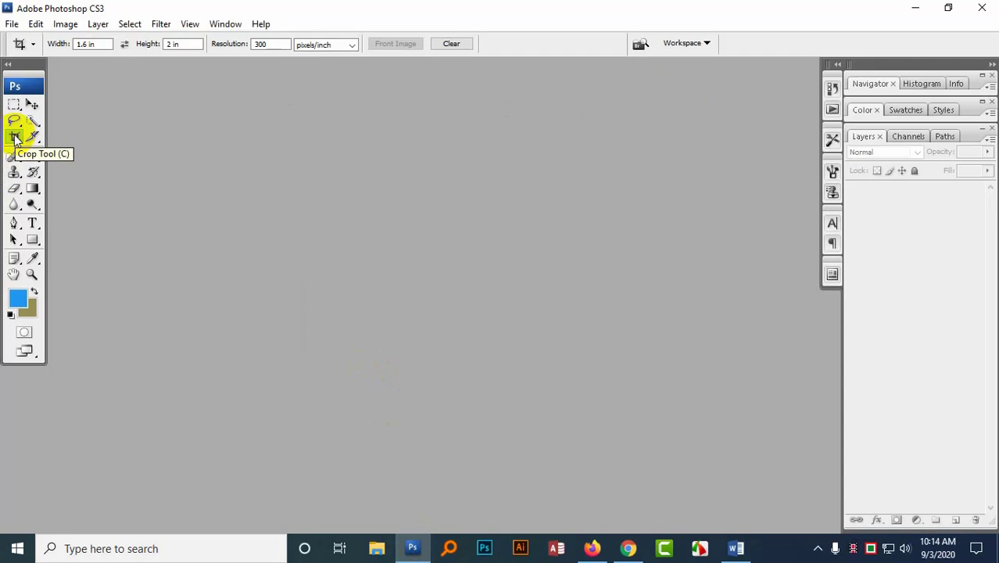
Set the Crop tool to a width of 1.6 in, a height of 2 in and a resolution of 300 pixels/inch.
left_click(15, 137)
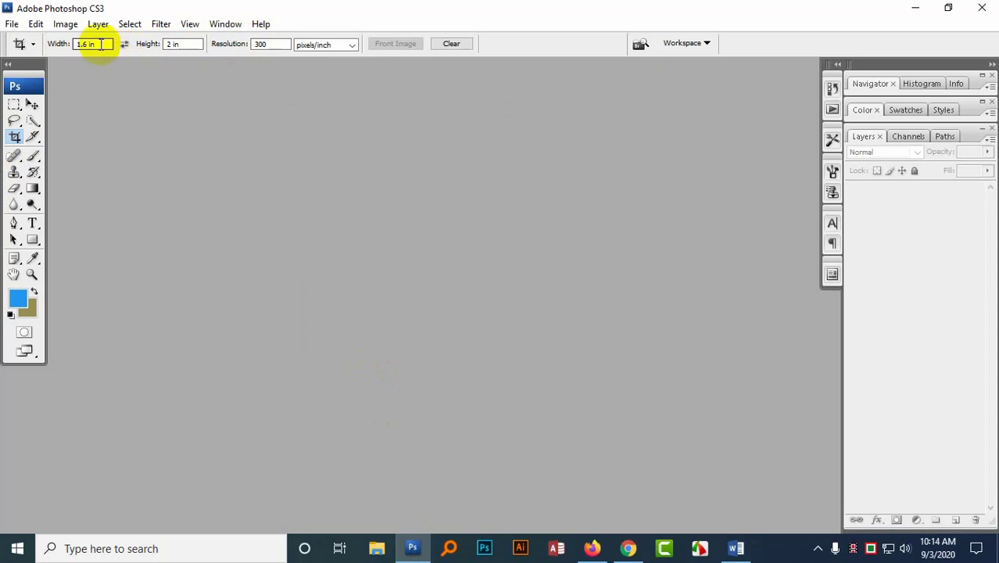
left_click_drag(102, 44, 79, 45)
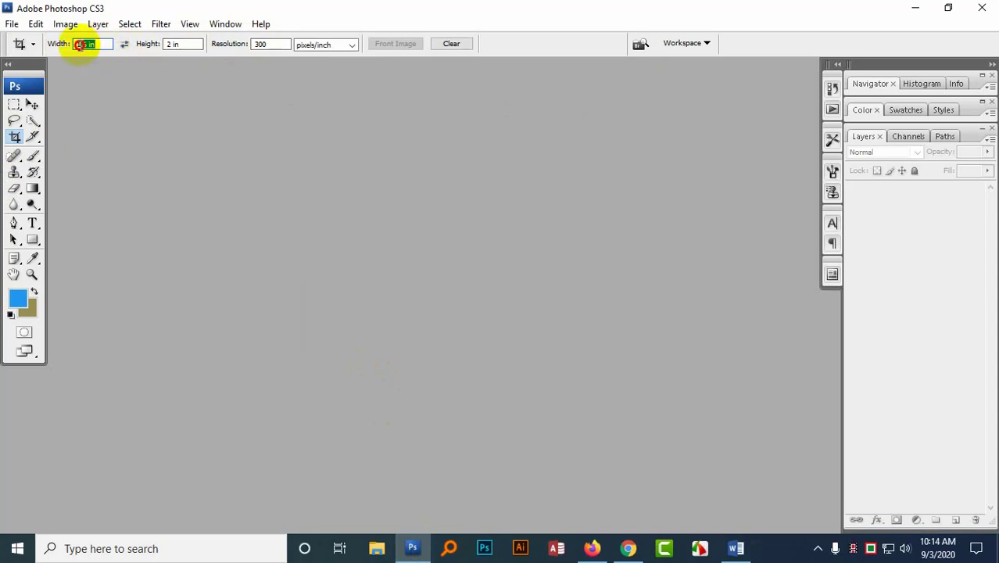
type("1.6")
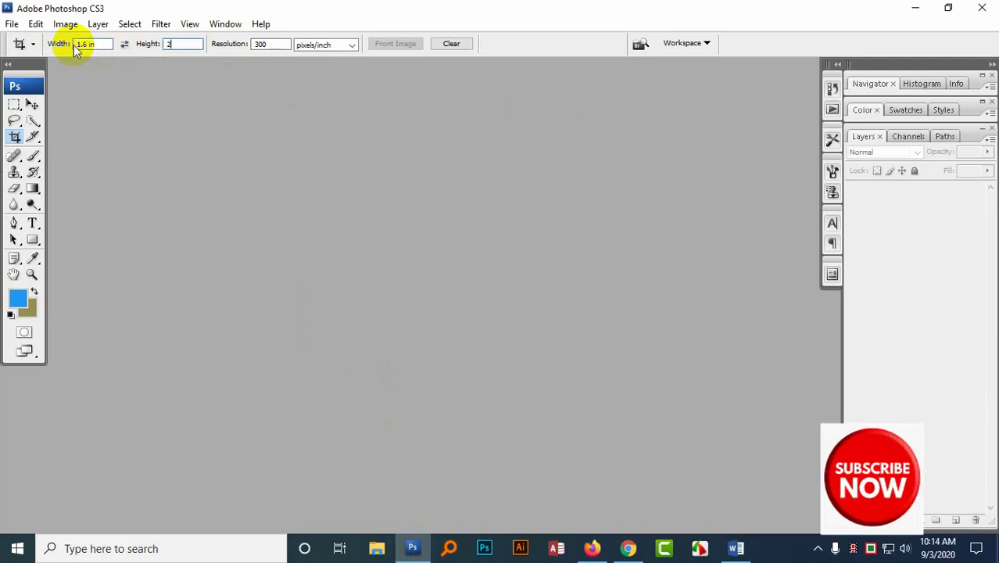
type("300")
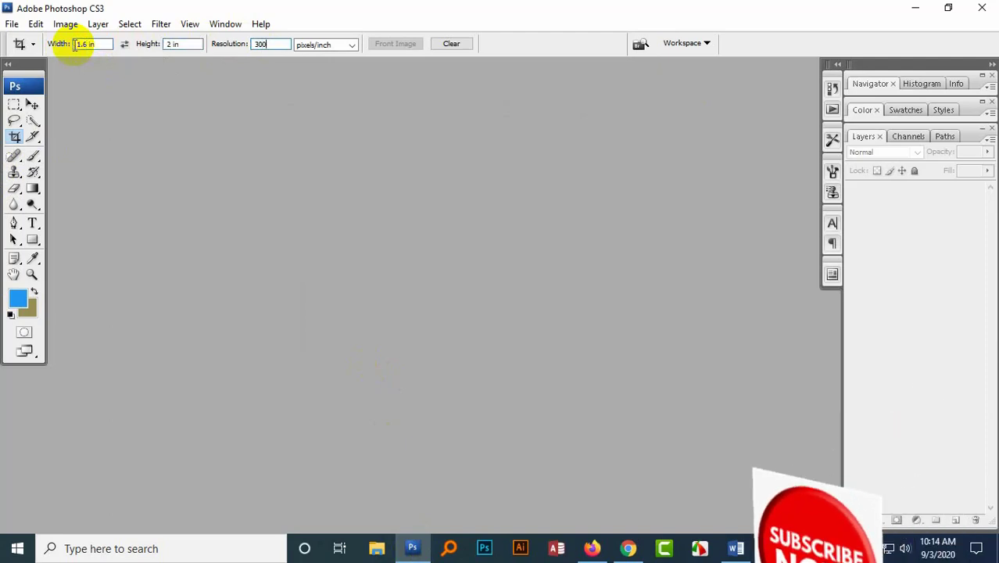
key("Tab")
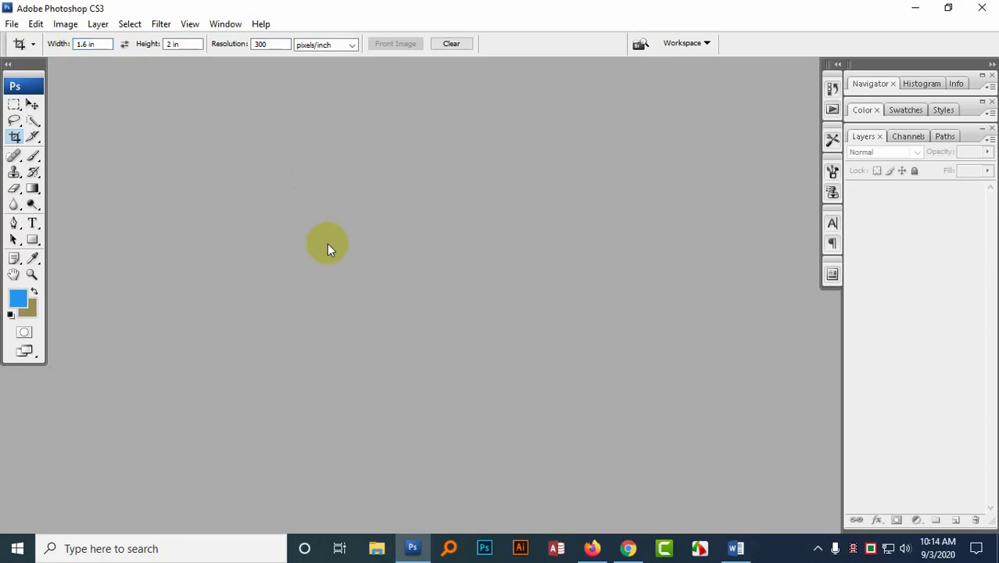
Open the blue-background portrait photo from the desktop in Photoshop and enlarge its document window to leave space around the image.
left_click(915, 10)
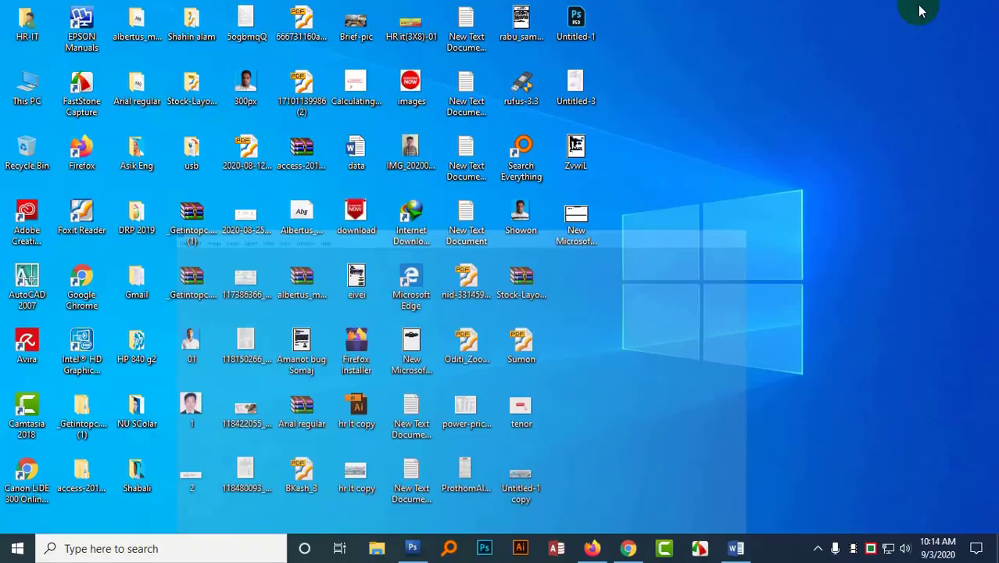
left_click_drag(516, 223, 408, 221)
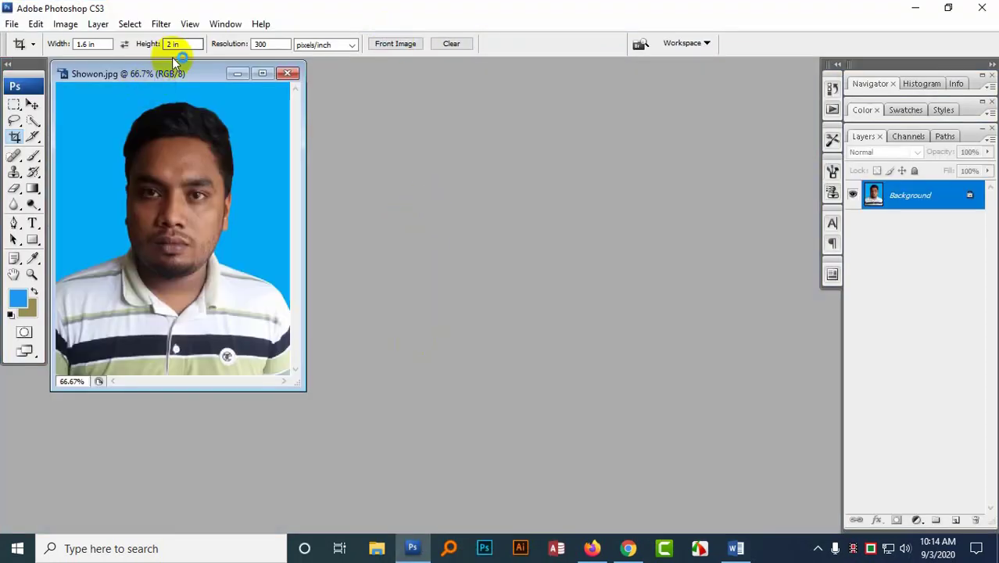
left_click_drag(165, 71, 408, 81)
left_click_drag(549, 423, 646, 483)
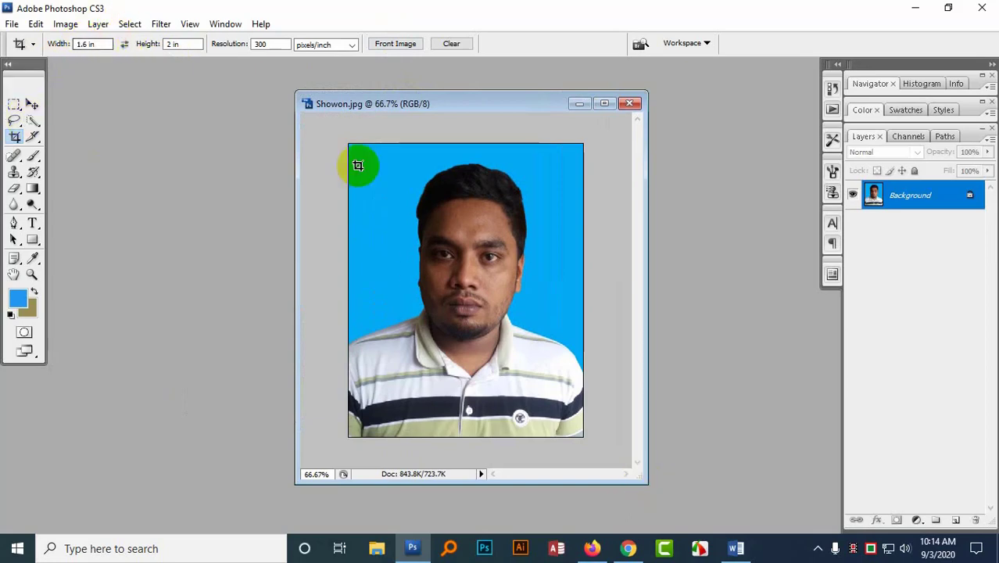
Crop the entire portrait to the 1.6 × 2 in preset and repeat the same full-image crop once.
left_click_drag(344, 132, 691, 473)
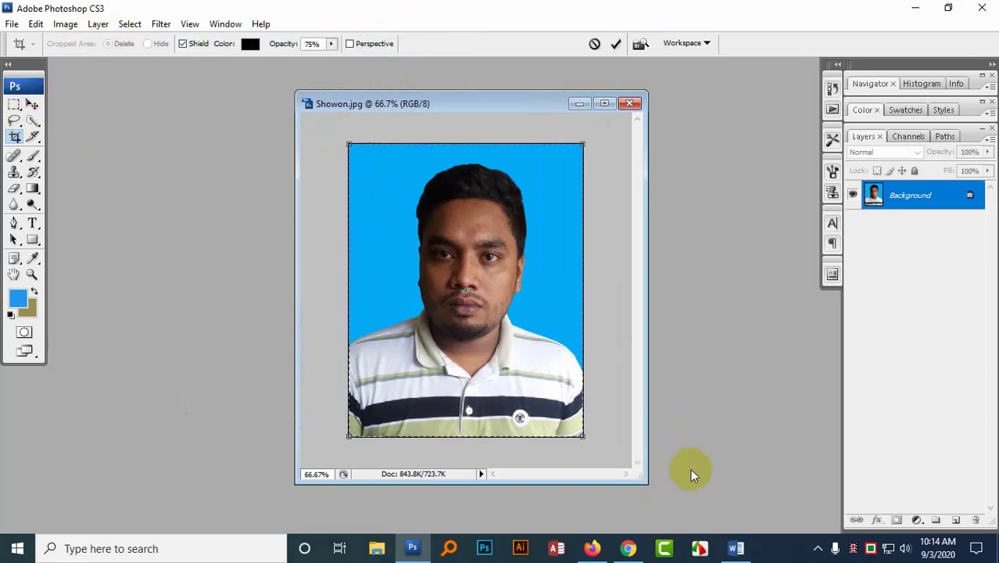
key("Return")
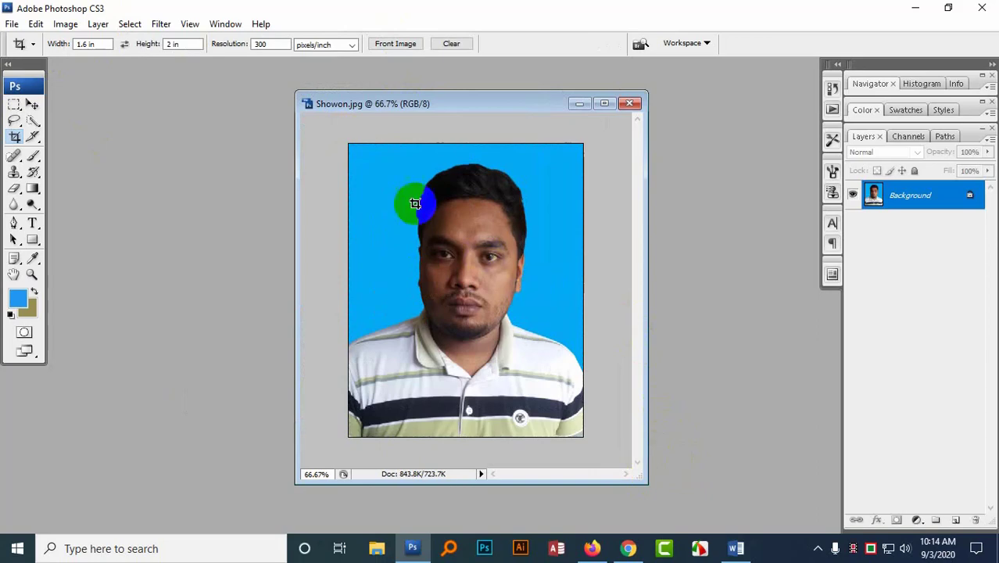
left_click_drag(337, 140, 647, 519)
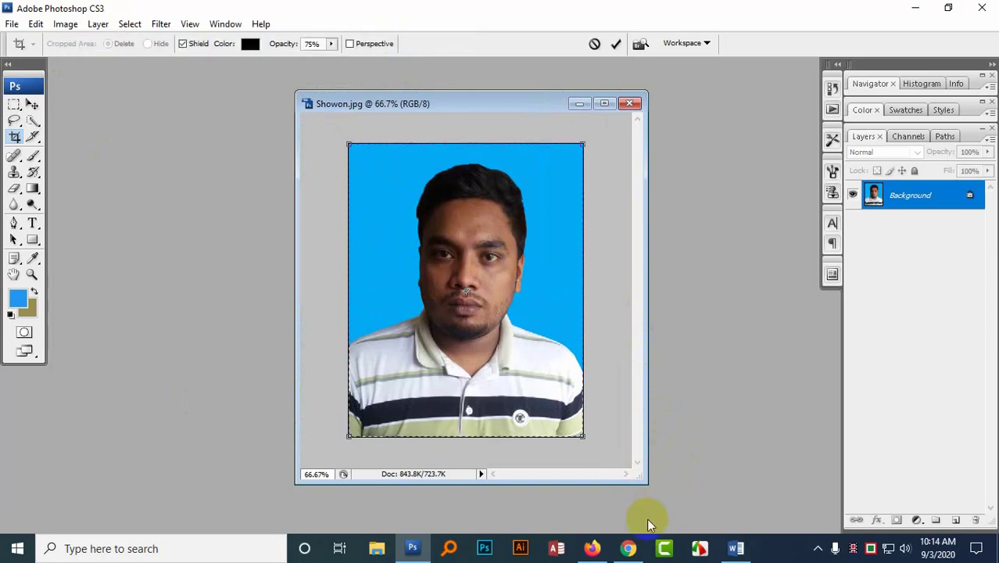
key("Return")
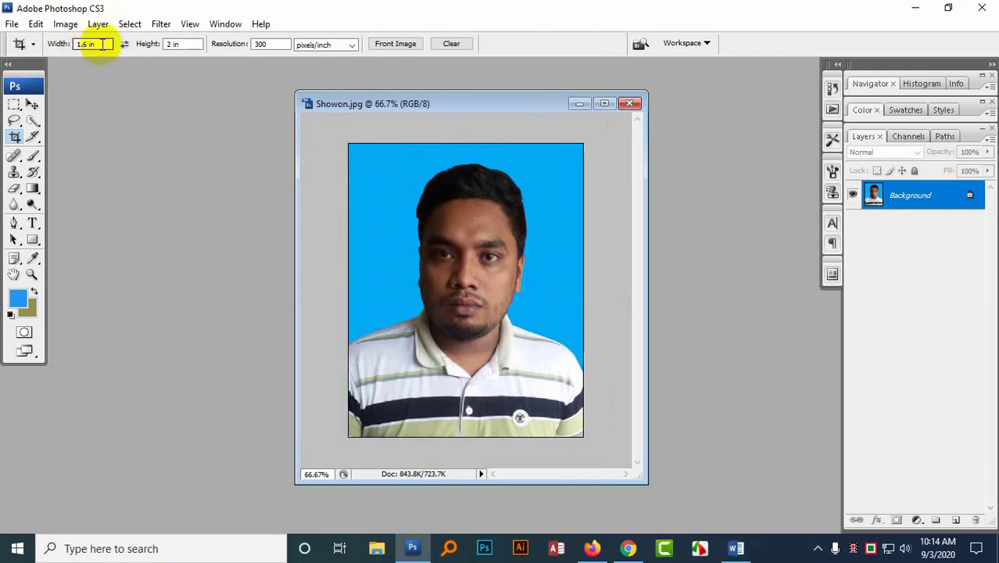
Try cropping the whole portrait to 0.8 × 1 in at 300 pixels/inch, and undo that crop.
left_click_drag(100, 44, 79, 44)
type("1.8")
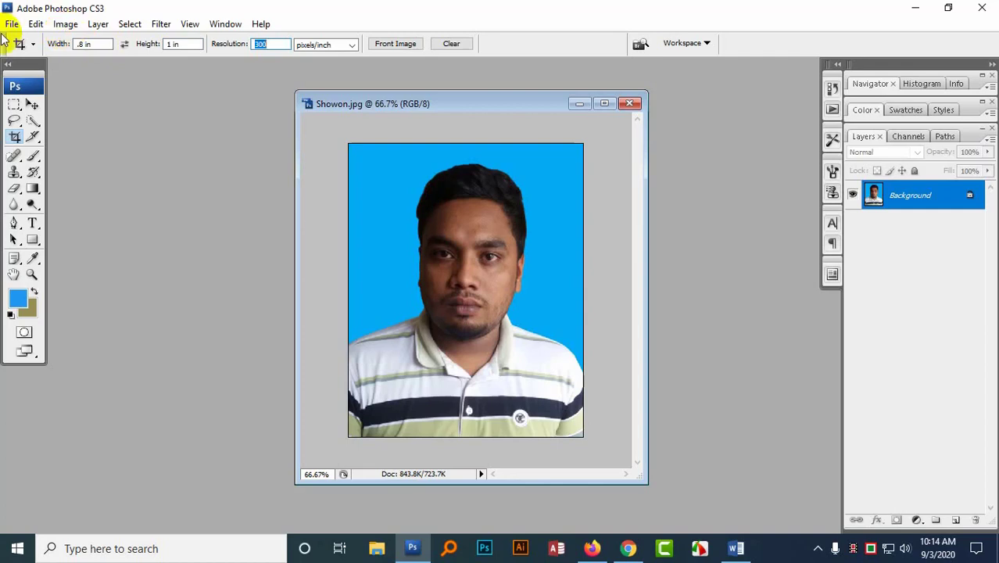
left_click_drag(317, 127, 665, 491)
key("Return")
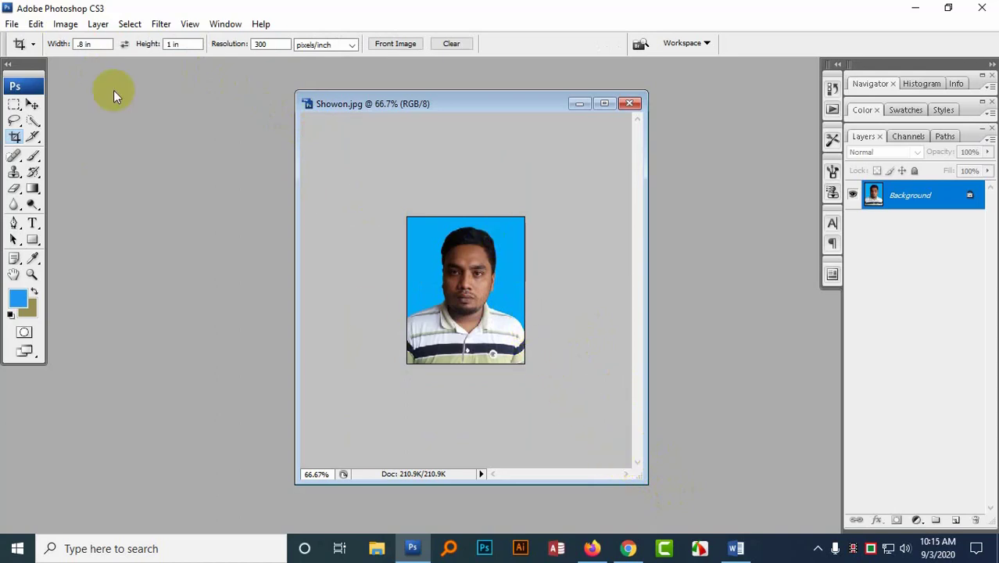
key("ctrl+z")
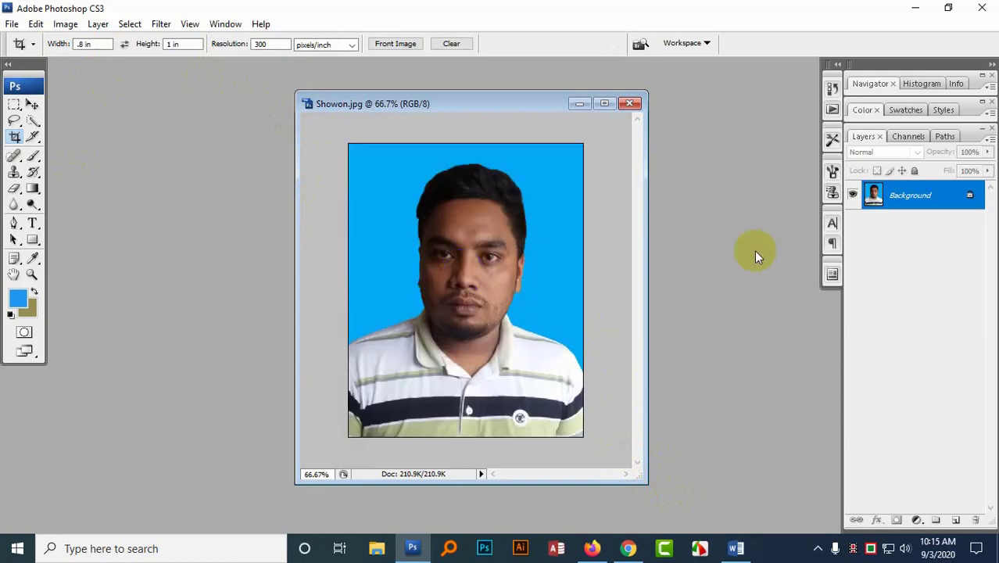
With the maximized photo at 100%, lasso the blue backdrop around the man's head and shoulders and clear it to the background colour.
left_click_drag(523, 103, 244, 83)
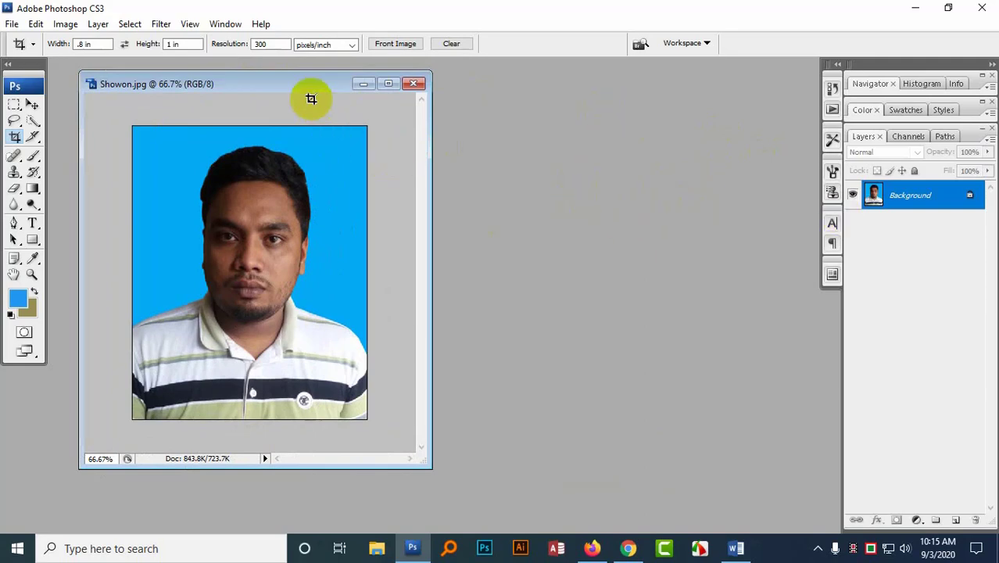
left_click_drag(293, 86, 411, 92)
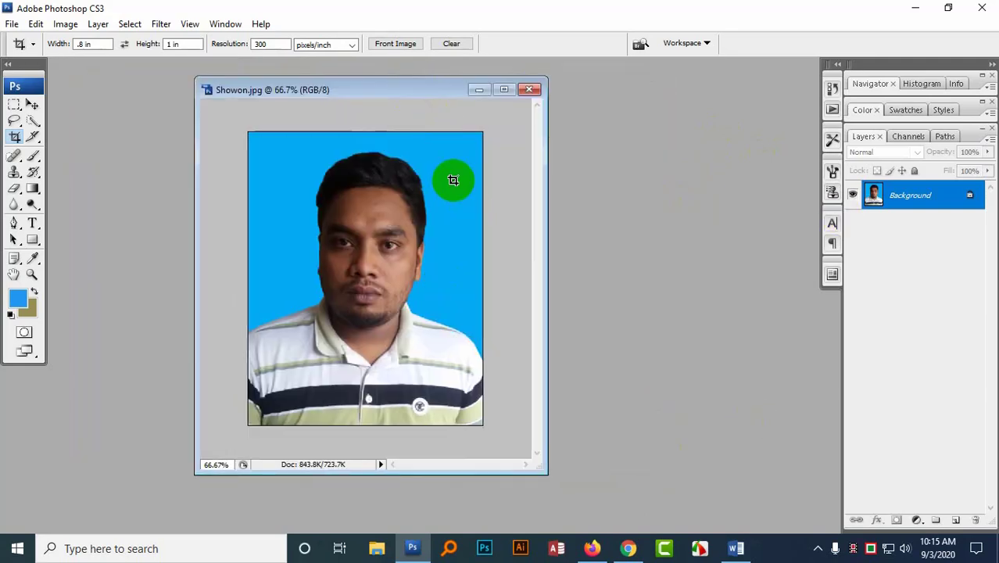
left_click(494, 90)
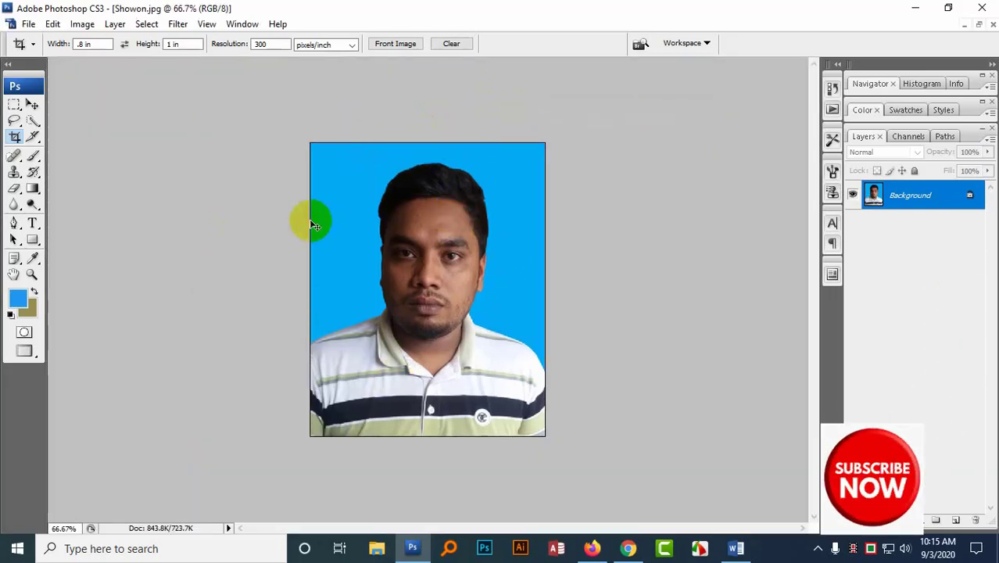
key("ctrl+plus")
key("ctrl+minus")
key("ctrl+plus")
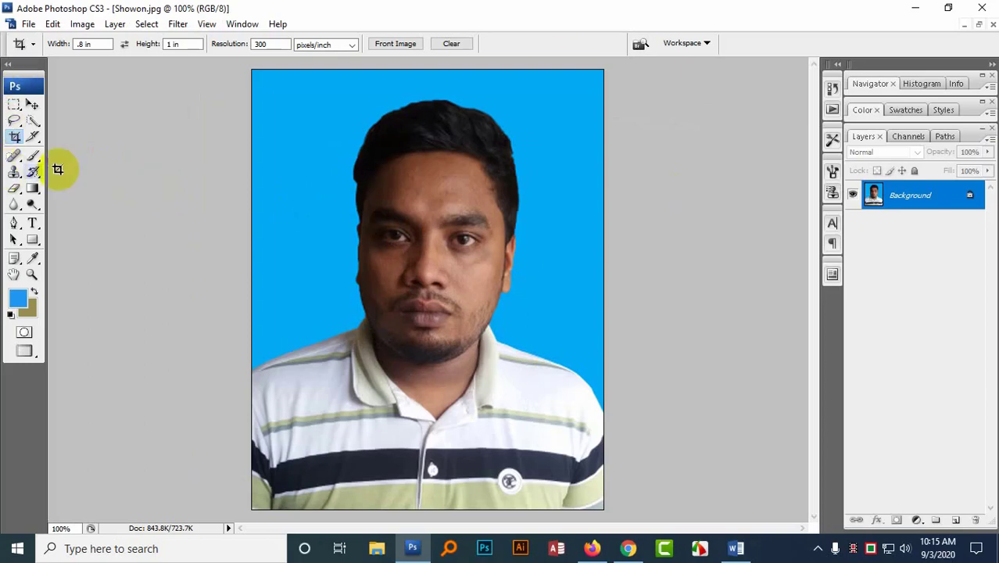
left_click(15, 122)
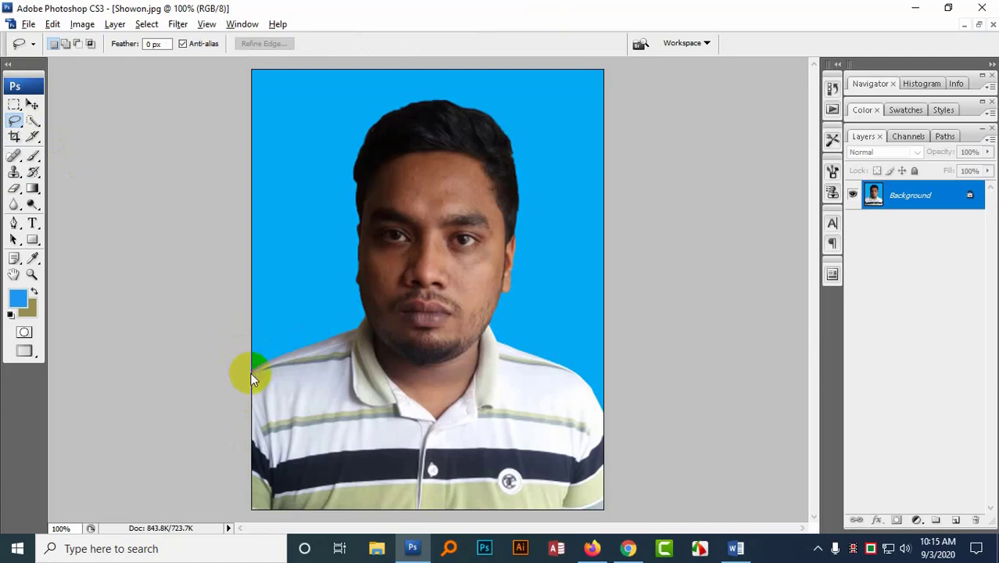
mouse_move(252, 367)
left_mouse_down()
mouse_move(303, 352)
mouse_move(290, 345)
mouse_move(341, 338)
mouse_move(369, 312)
mouse_move(339, 211)
mouse_move(369, 77)
mouse_move(431, 84)
mouse_move(521, 116)
mouse_move(514, 348)
mouse_move(568, 353)
mouse_move(612, 420)
mouse_move(681, 376)
mouse_move(696, 79)
mouse_move(684, 17)
mouse_move(156, 12)
mouse_move(202, 244)
mouse_move(207, 372)
mouse_move(238, 421)
mouse_move(254, 364)
left_mouse_up()
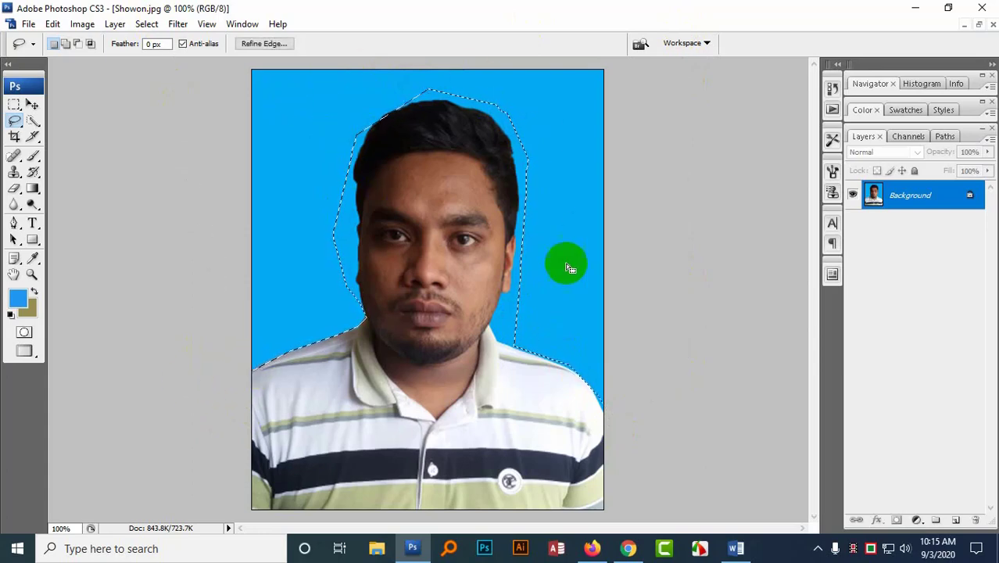
key("Delete")
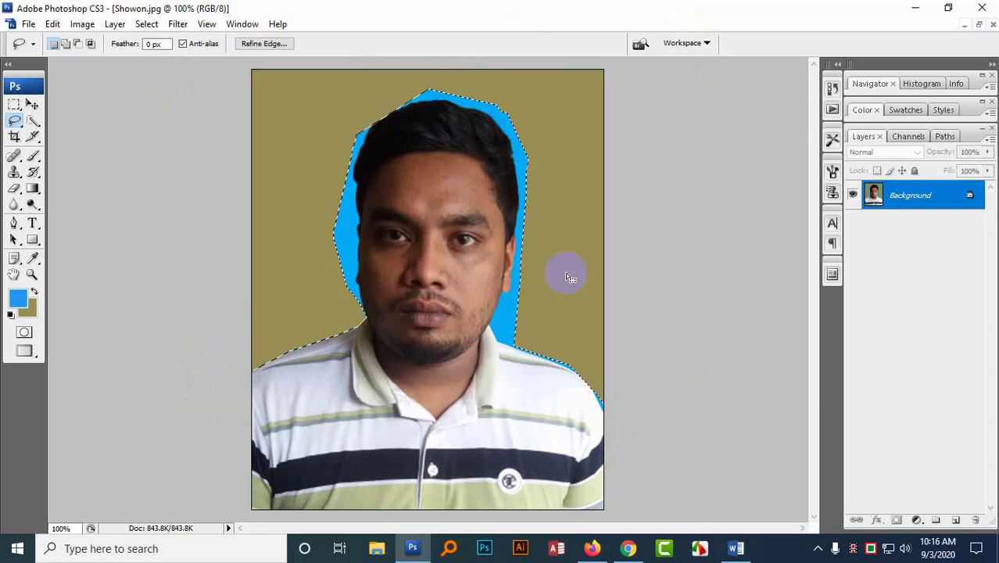
Change the background colour to a bright blue, refill the selected backdrop with it and deselect.
left_click(33, 314)
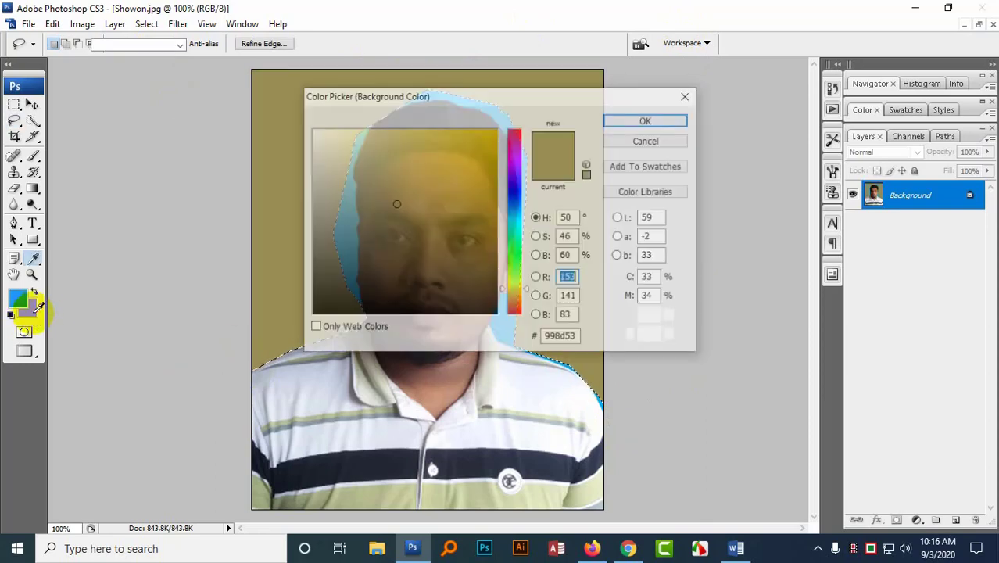
left_click(516, 192)
left_click_drag(516, 192, 518, 213)
left_click_drag(482, 178, 539, 97)
left_click(650, 122)
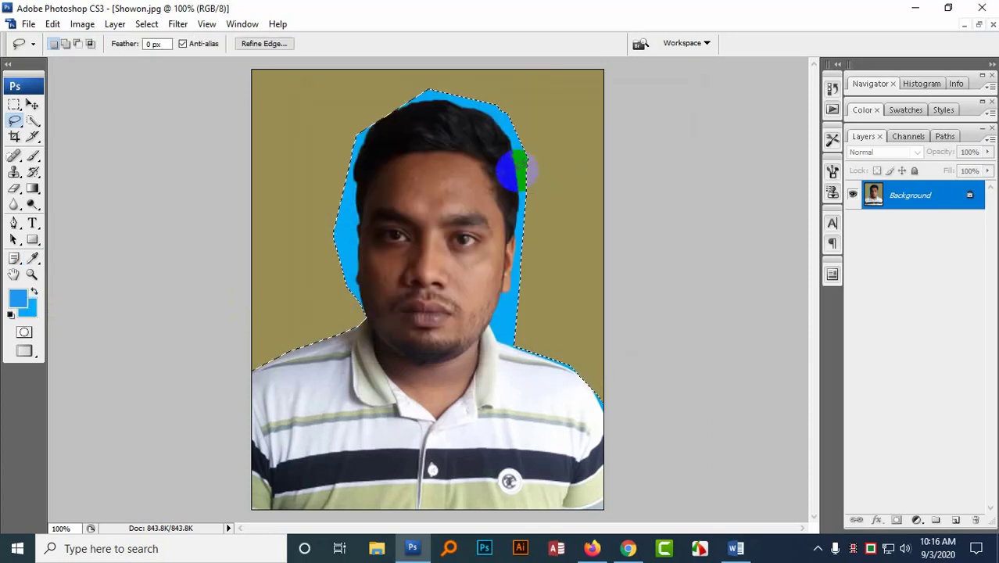
key("ctrl+BackSpace")
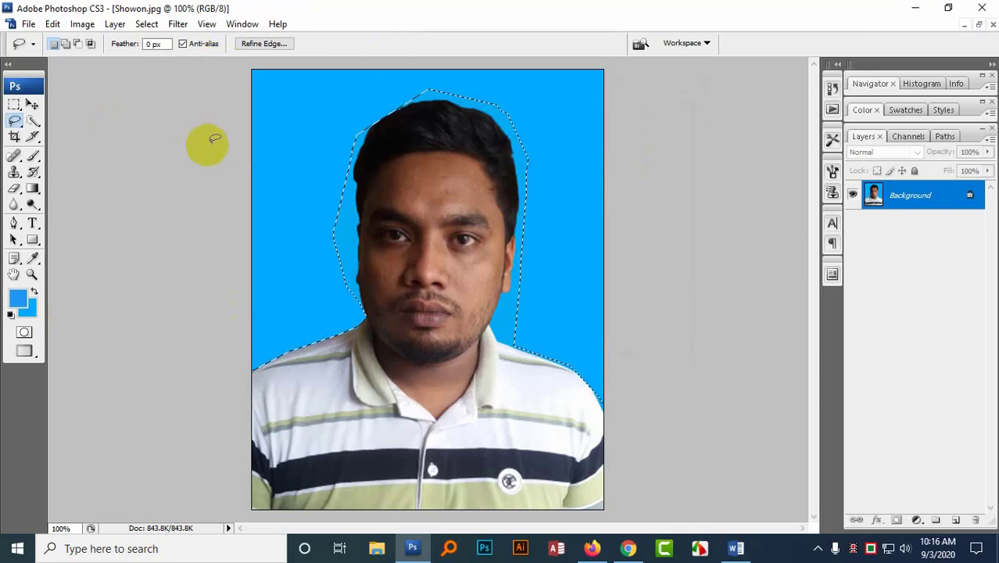
left_click(14, 104)
left_click(221, 115)
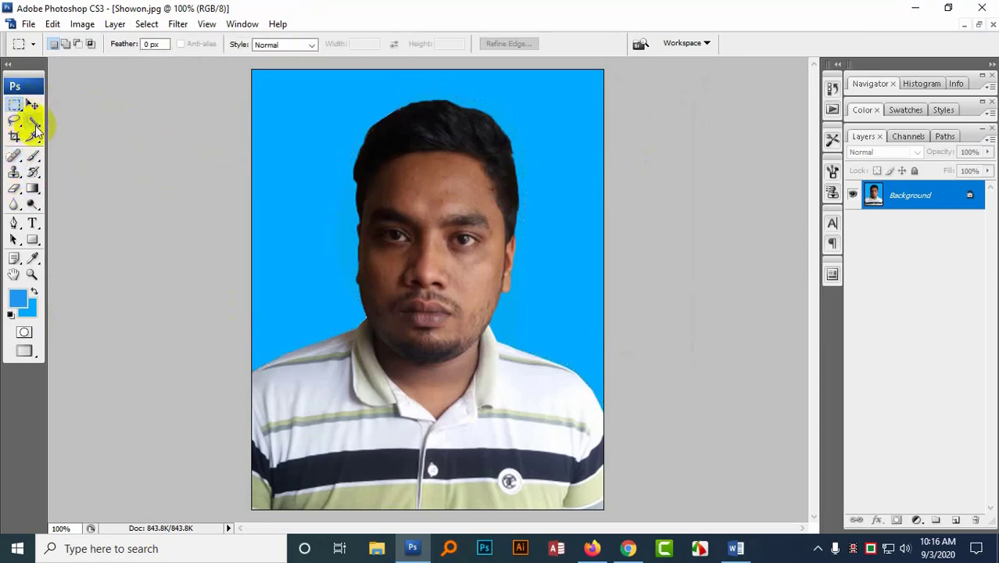
With the Pen tool in shape-layer mode, trace the shoulder line from the photo's left edge up to the neck.
left_click(15, 226)
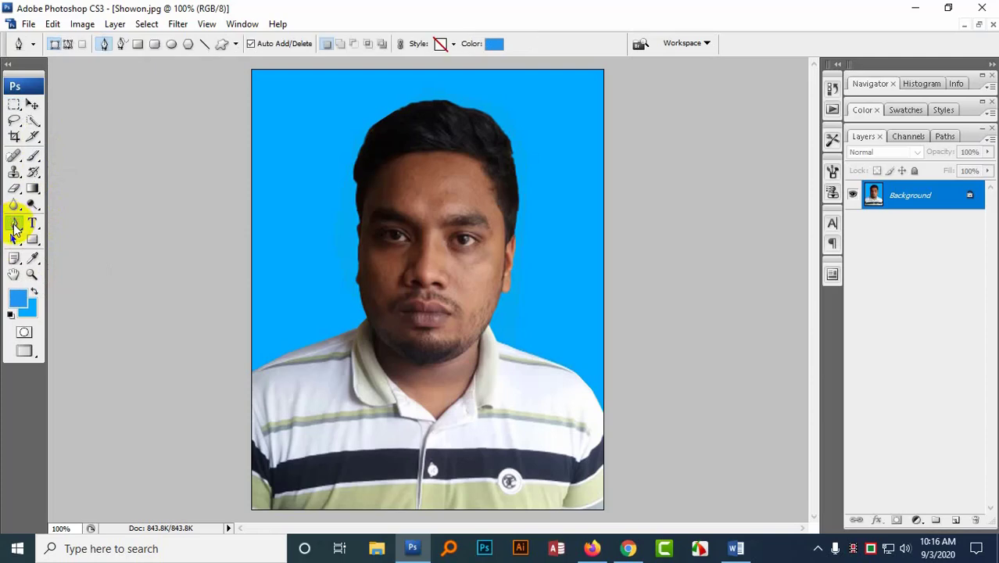
left_click(251, 375)
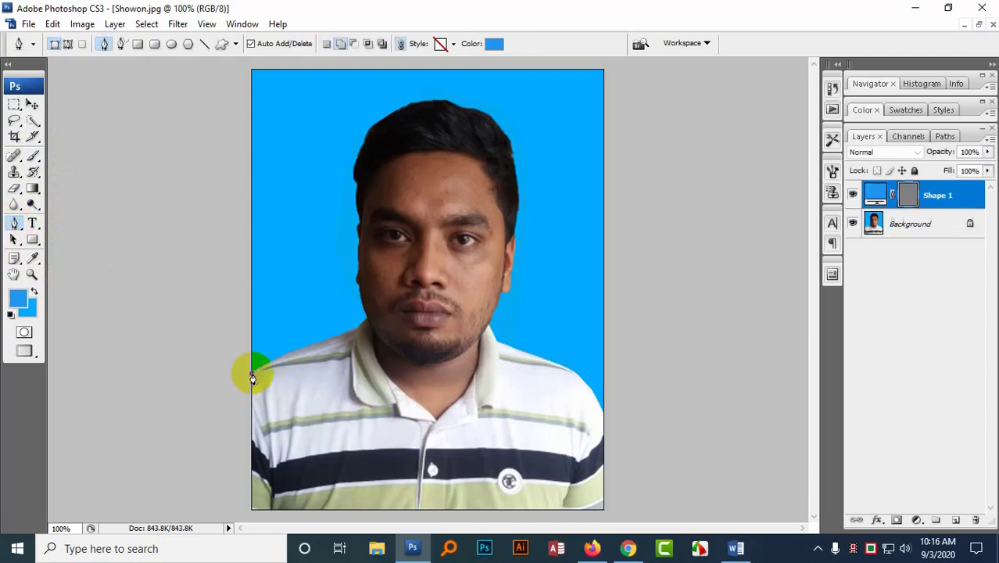
left_click(326, 342)
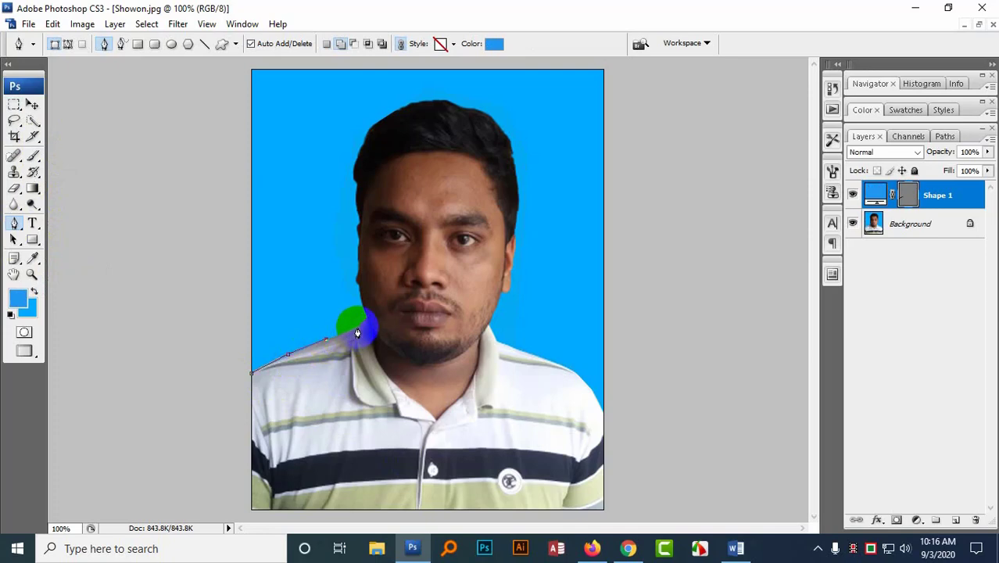
left_click(367, 320)
Continue the pen path up the left side of the face, past the ear, to the hairline.
left_click(359, 291)
left_click(356, 282)
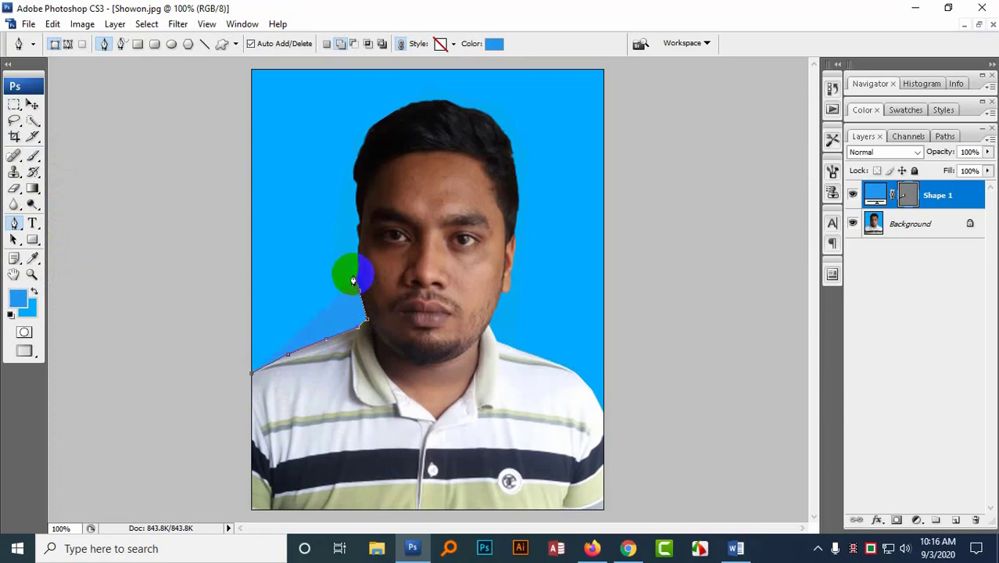
left_click(357, 269)
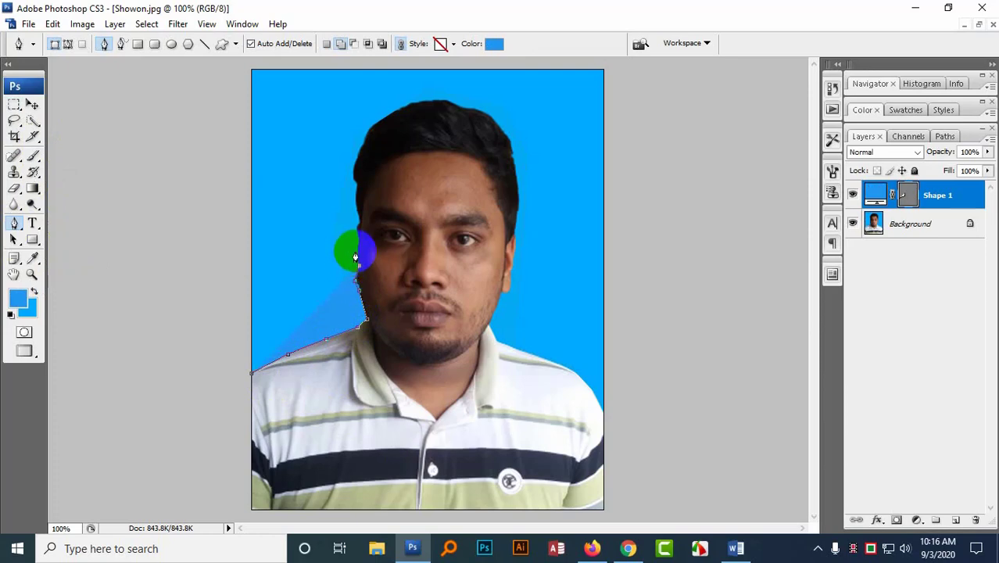
left_click(356, 235)
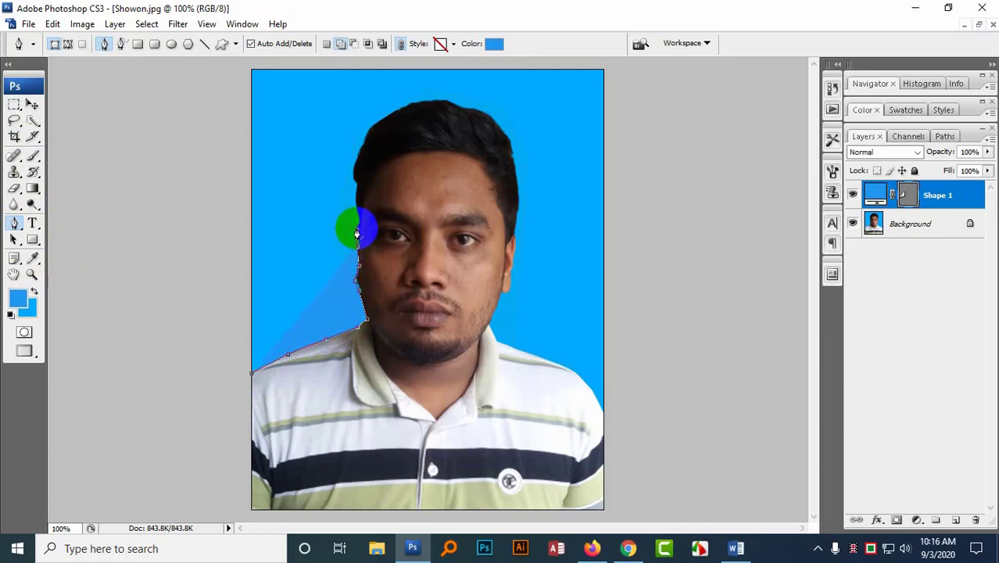
left_click(360, 227)
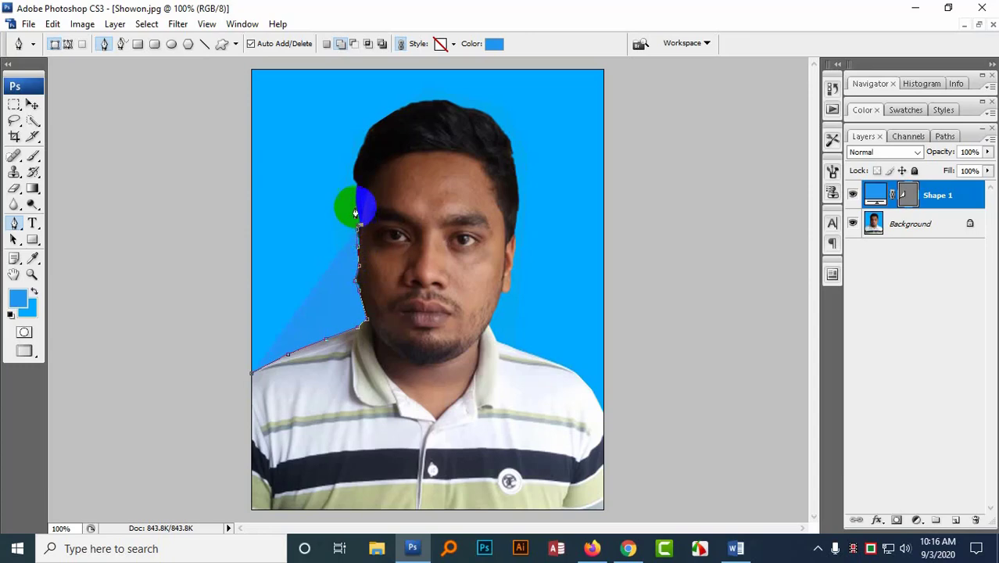
left_click(356, 193)
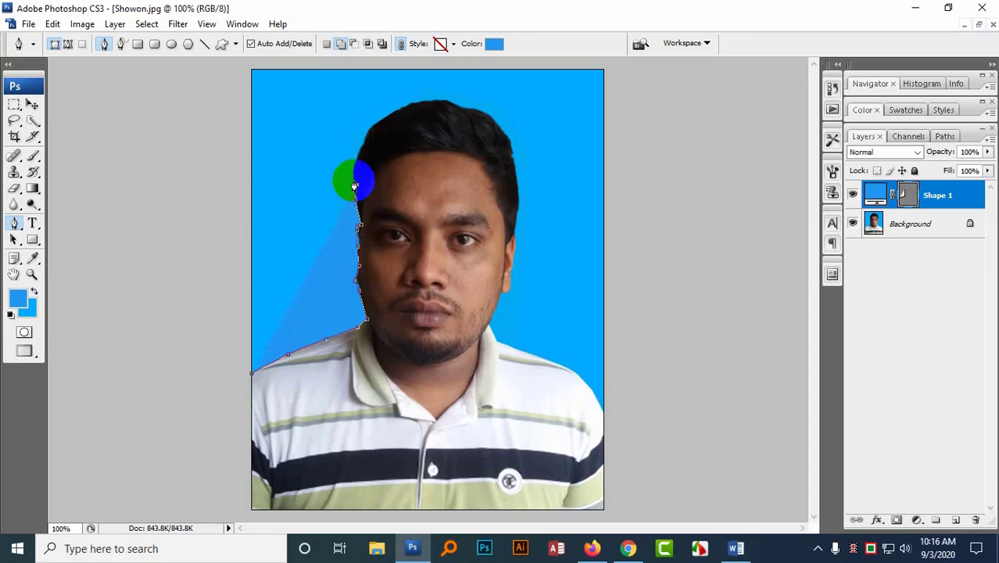
Extend the pen path over the top of the hair and down to the right temple.
left_click(374, 131)
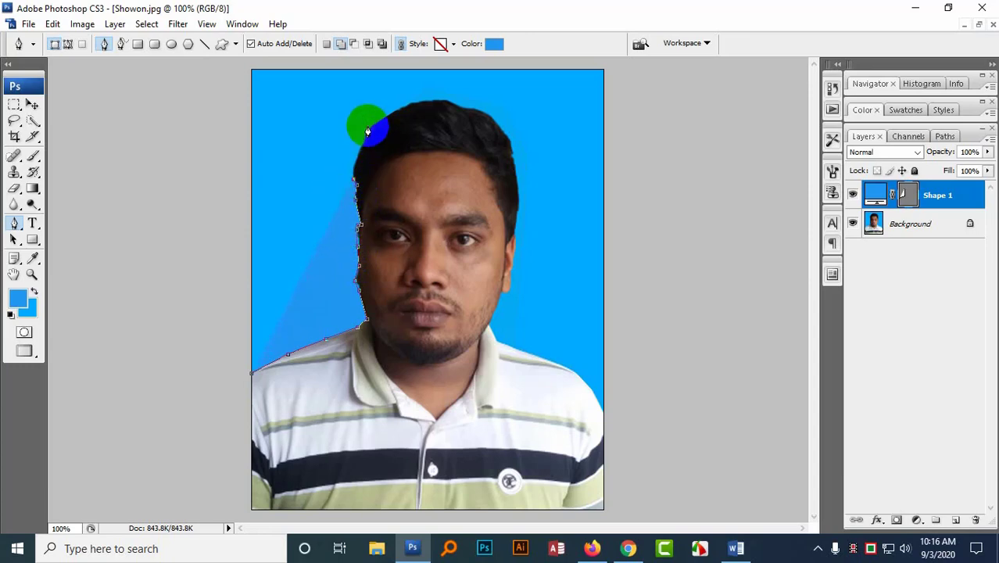
left_click(394, 113)
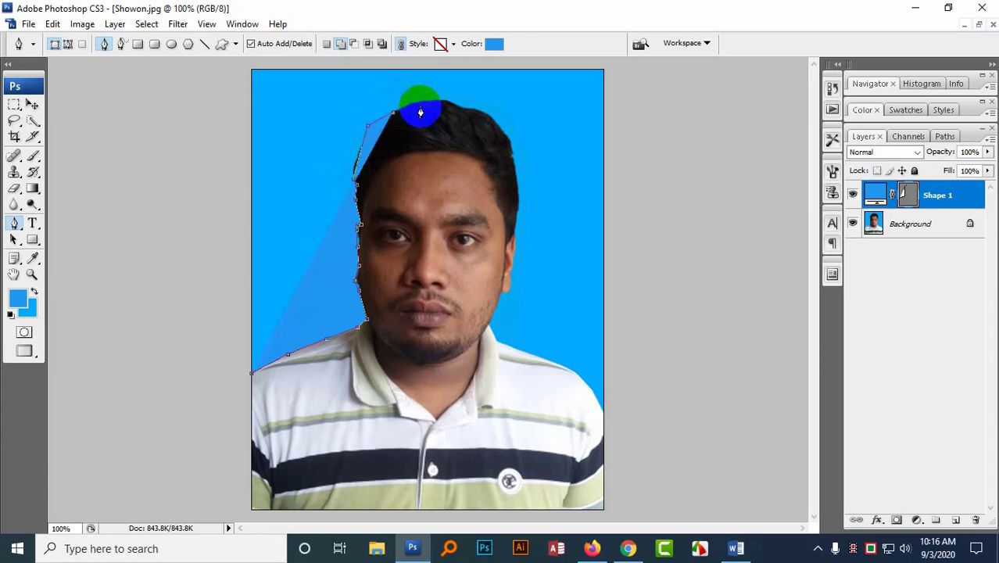
left_click(429, 103)
left_click(457, 105)
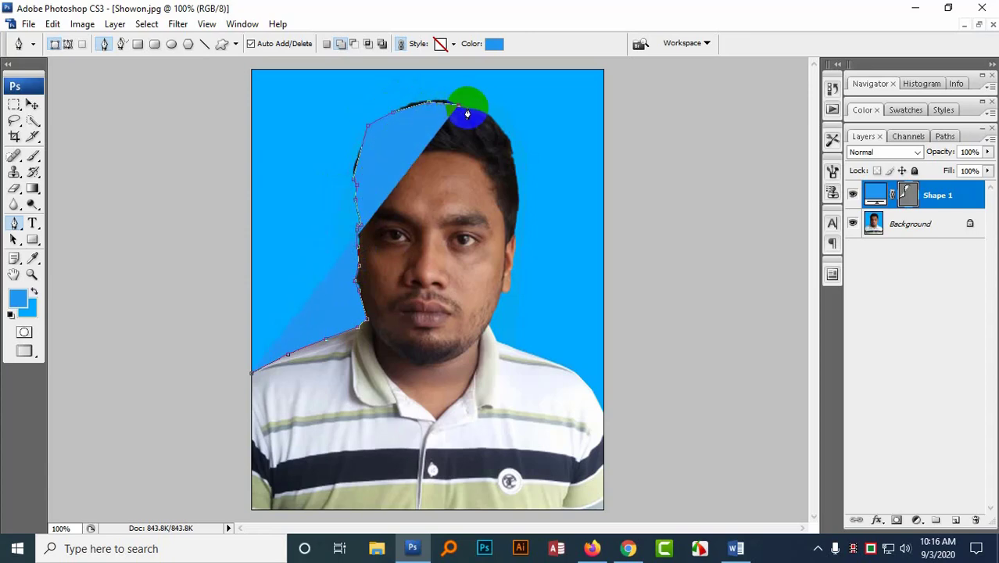
left_click(473, 111)
left_click(491, 119)
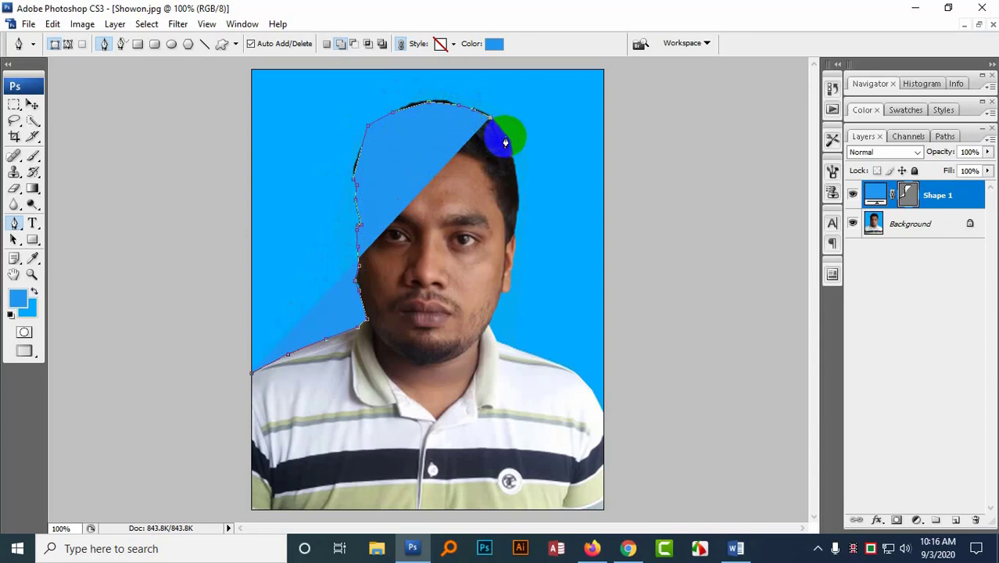
left_click(506, 137)
left_click(516, 169)
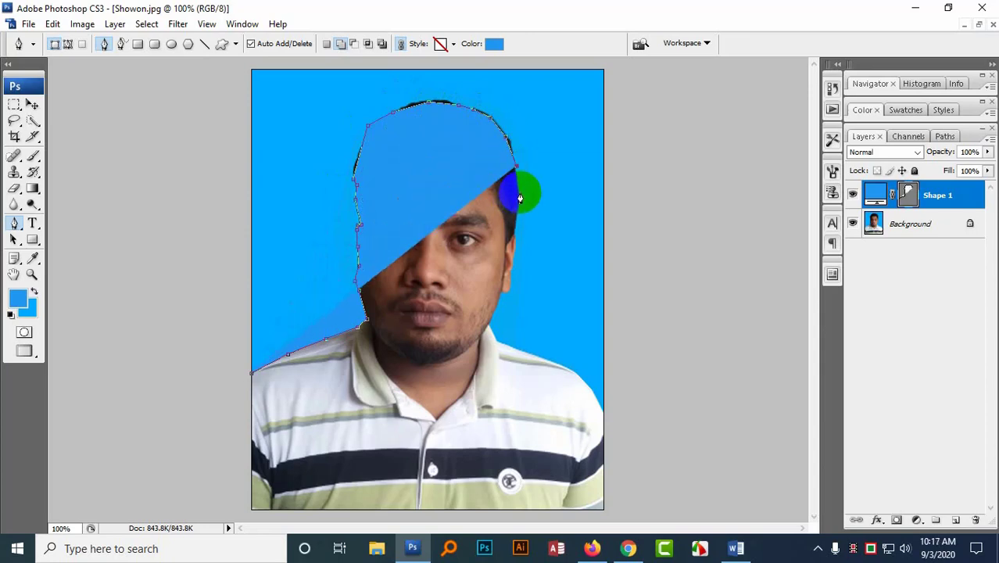
Trace the pen path down the right side of the hair and around the ear to the jaw.
left_click(517, 191)
left_click(516, 211)
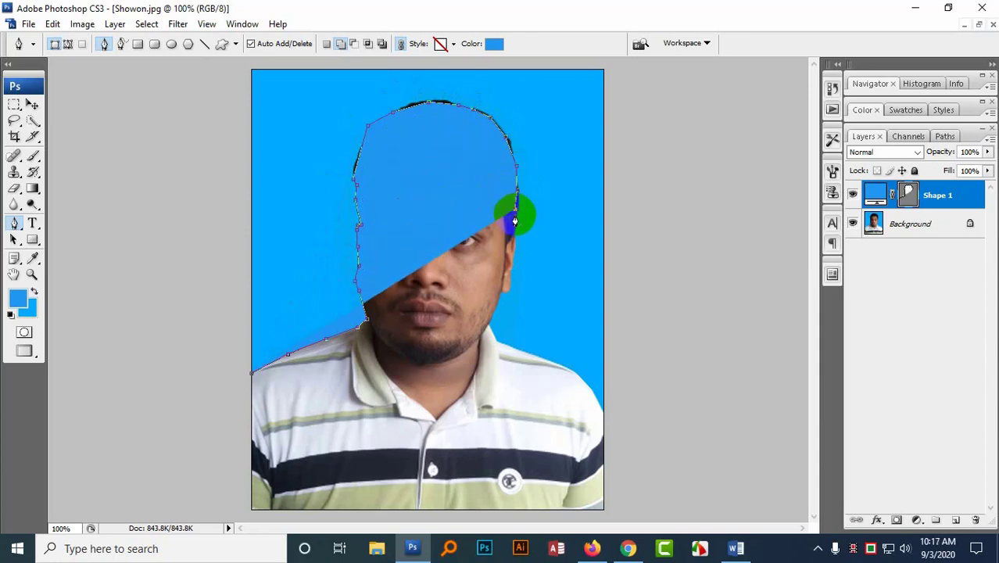
left_click(515, 245)
left_click(512, 268)
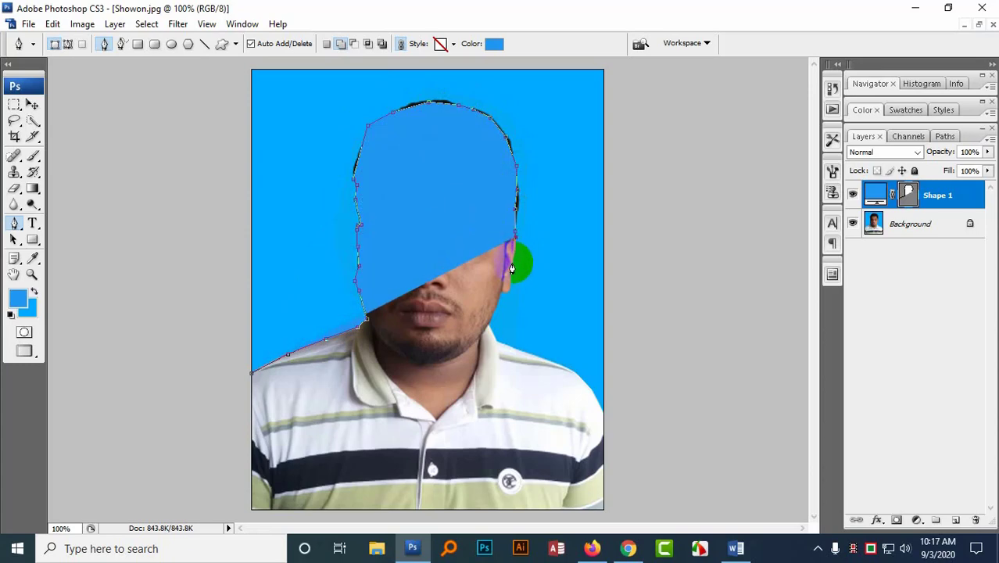
left_click(513, 262)
left_click(512, 271)
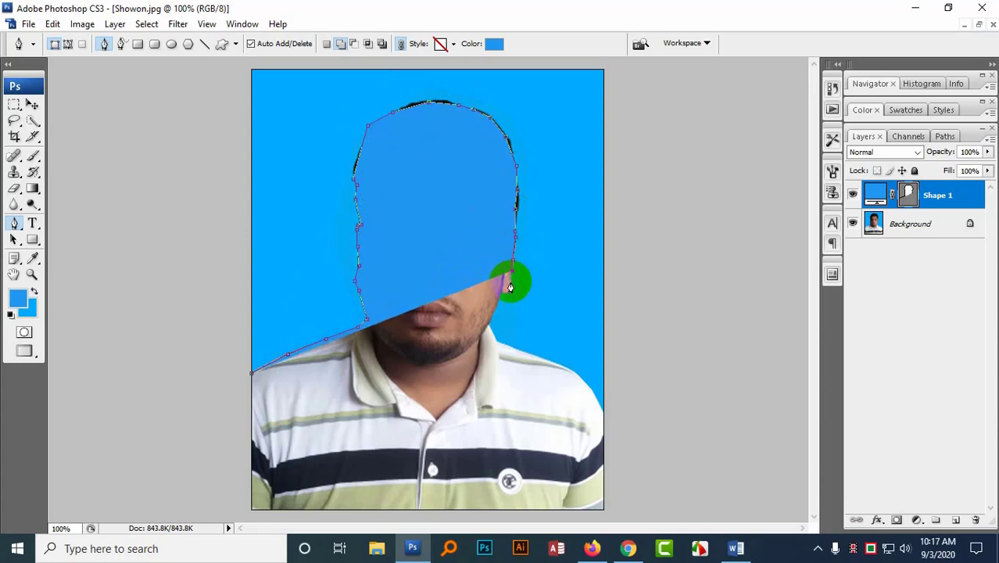
left_click(506, 299)
left_click(502, 303)
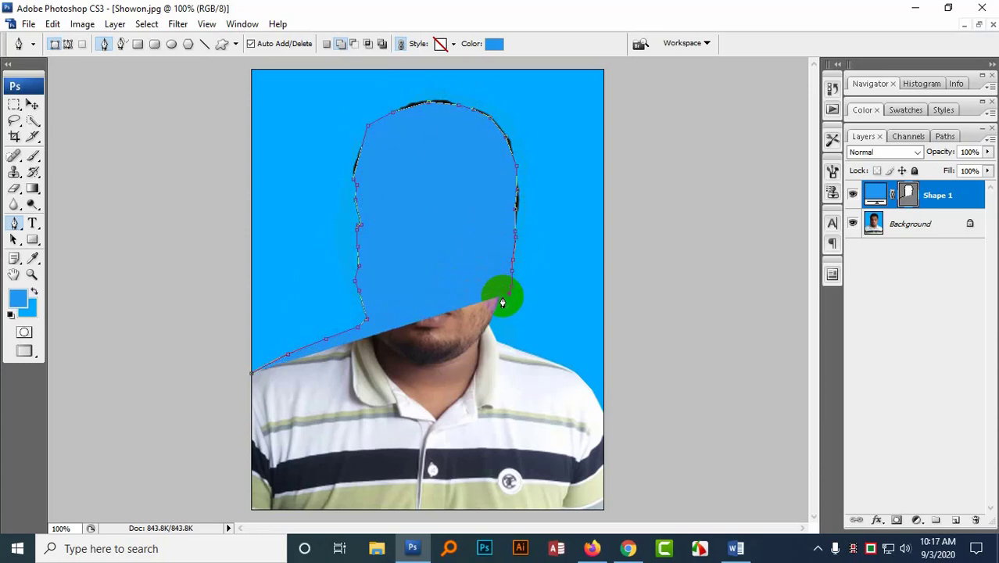
Carry the pen path down the neck and collar, and along the right shoulder to the photo's edge.
left_click(490, 322)
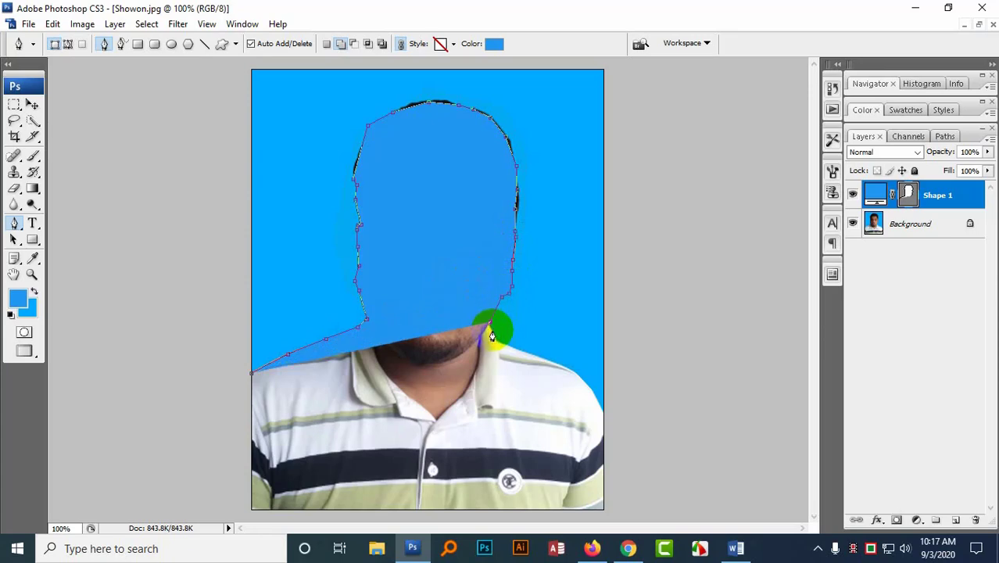
left_click(494, 341)
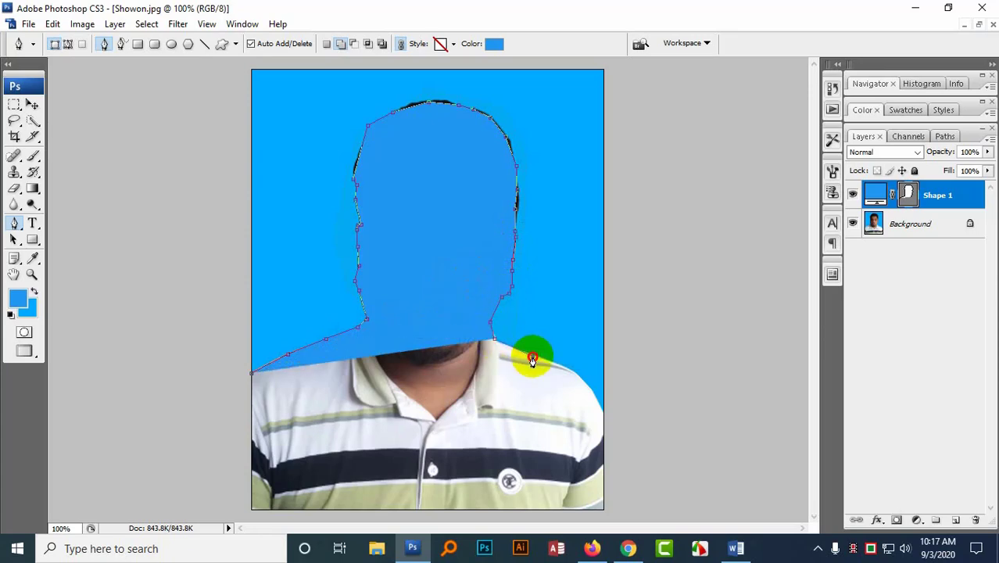
left_click(532, 358)
left_click(566, 368)
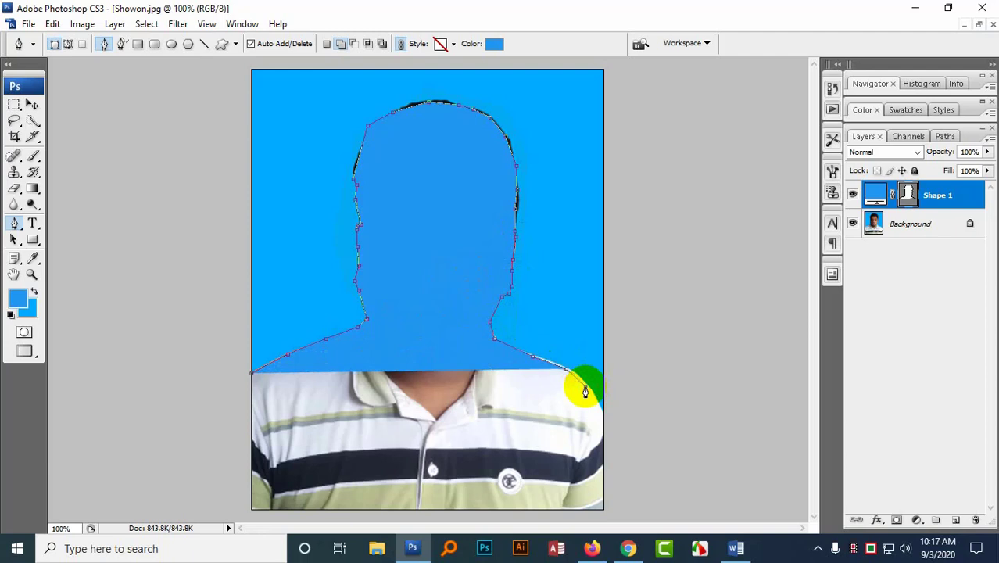
left_click(585, 387)
left_click(598, 403)
left_click(602, 411)
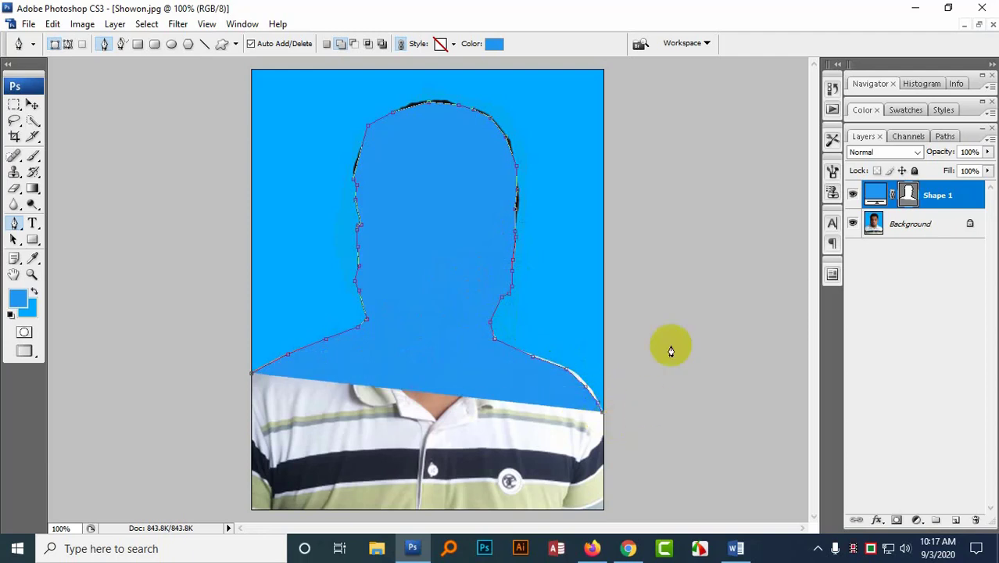
Route the pen path around the backdrop outside the head and close it at its starting point.
left_click(680, 333)
left_click(636, 122)
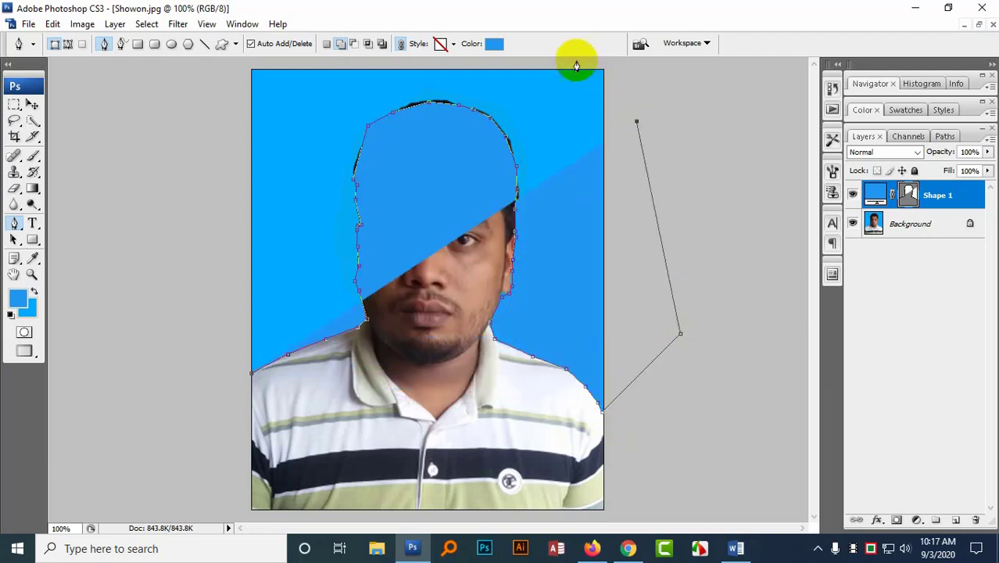
left_click(520, 81)
left_click(323, 77)
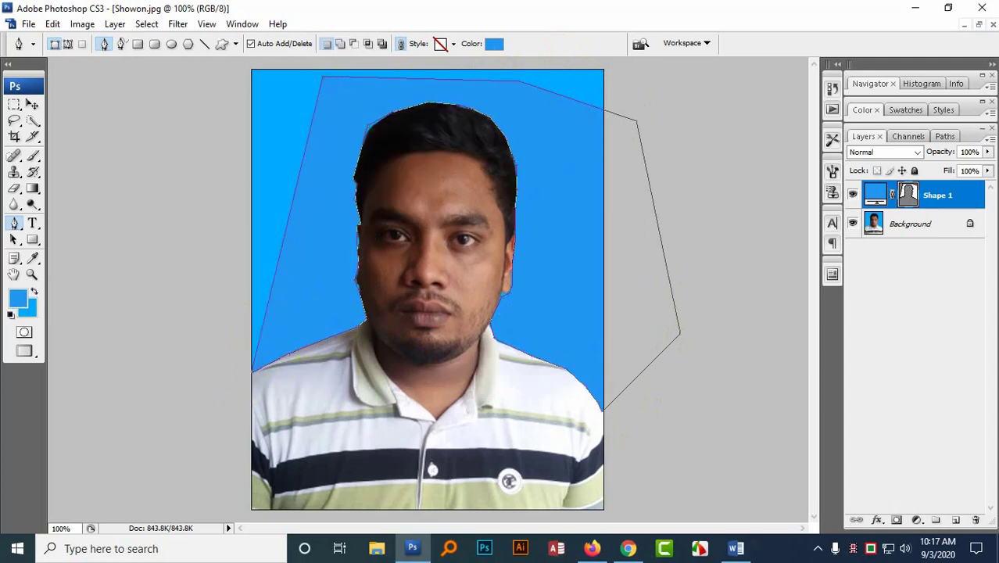
Turn the closed path into a new anti-aliased selection with a feather radius of 0 pixels.
left_click(563, 163)
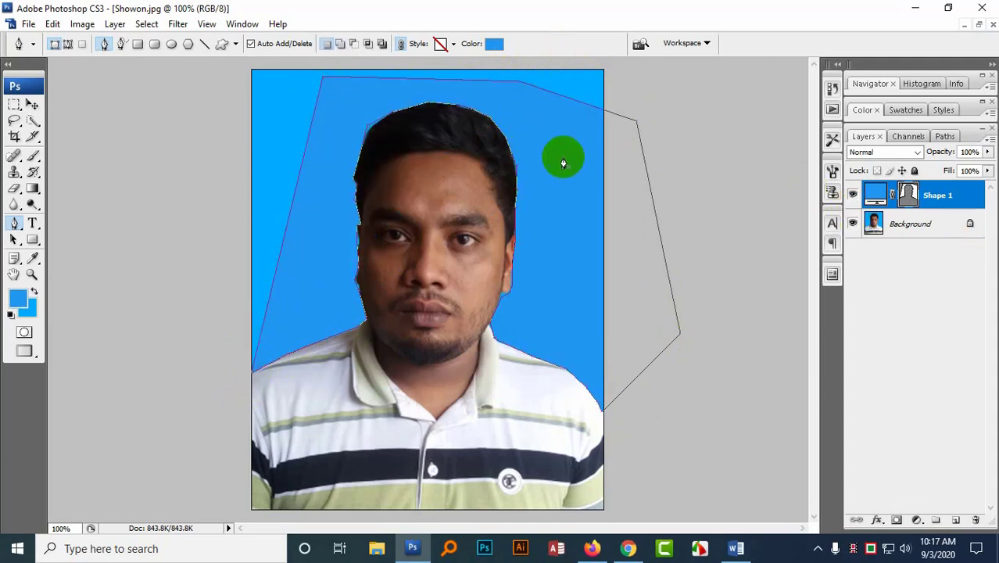
right_click(566, 161)
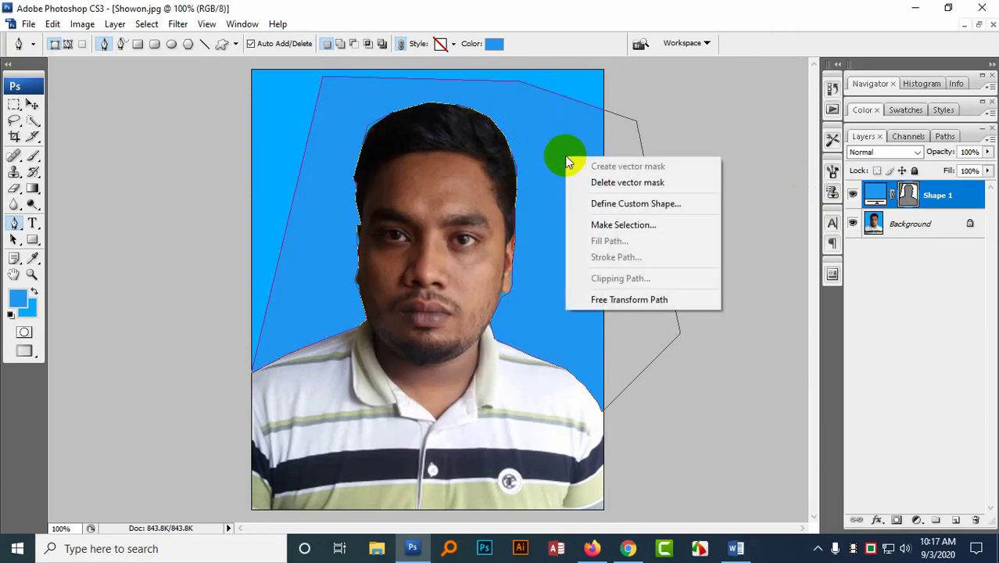
left_click(624, 225)
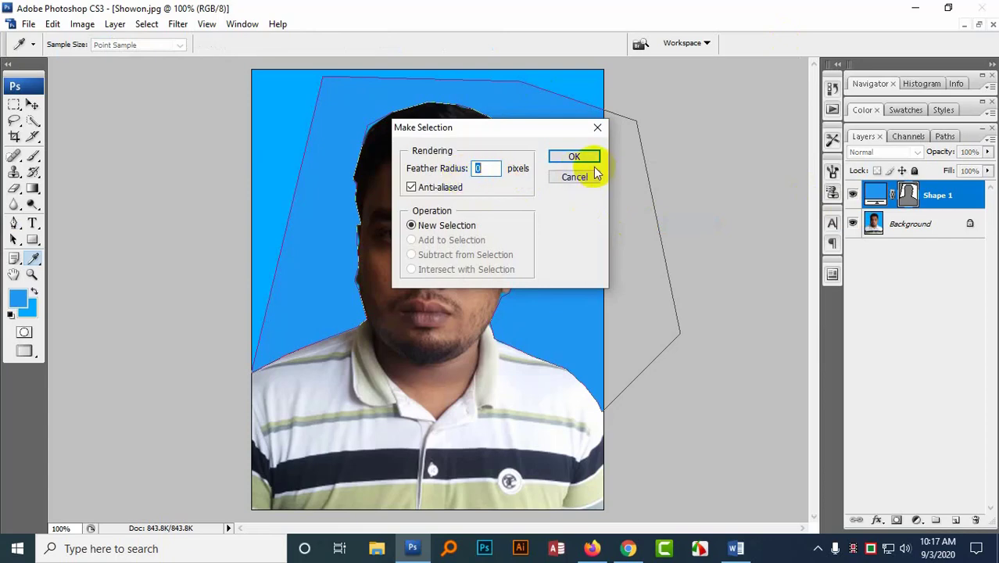
left_click(570, 157)
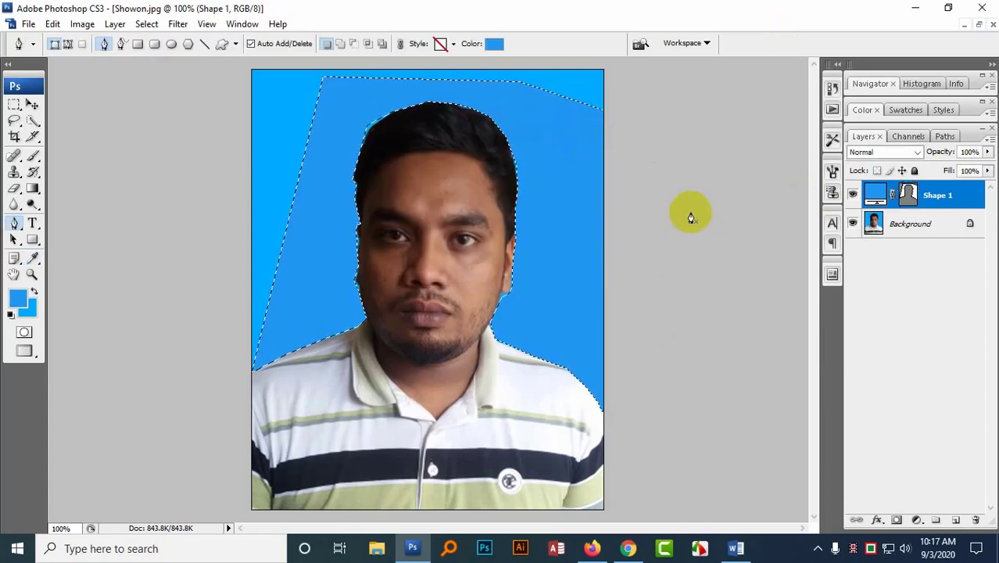
Try repeatedly to delete the selected backdrop area on the Shape 1 layer, and deselect.
key("Delete")
key("Return")
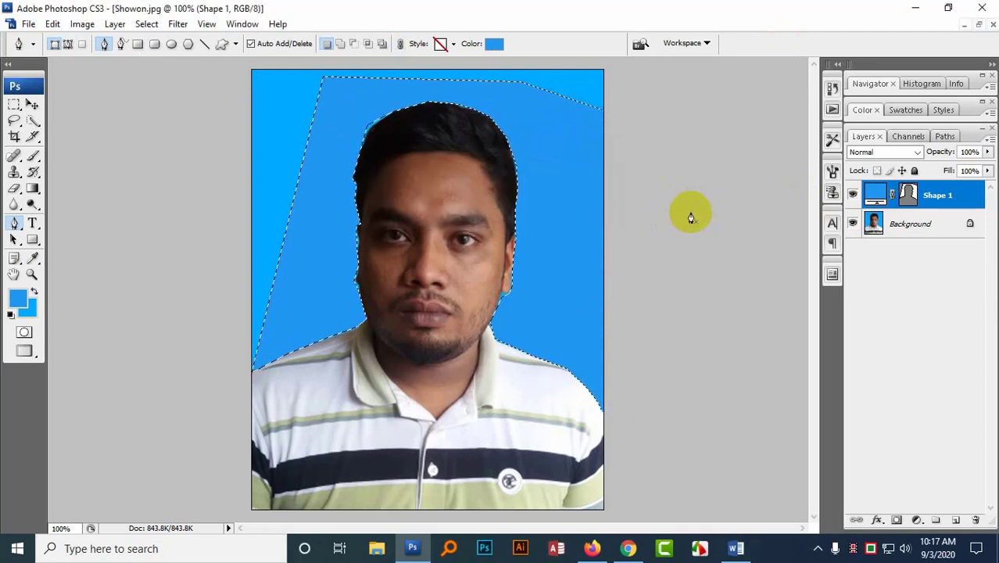
key("Delete")
key("Return")
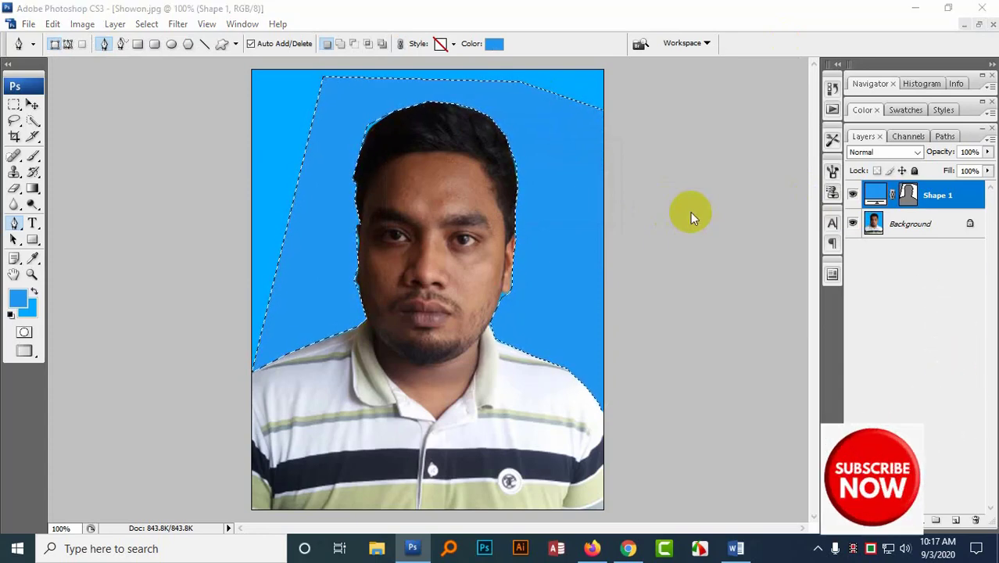
key("Delete")
key("Return")
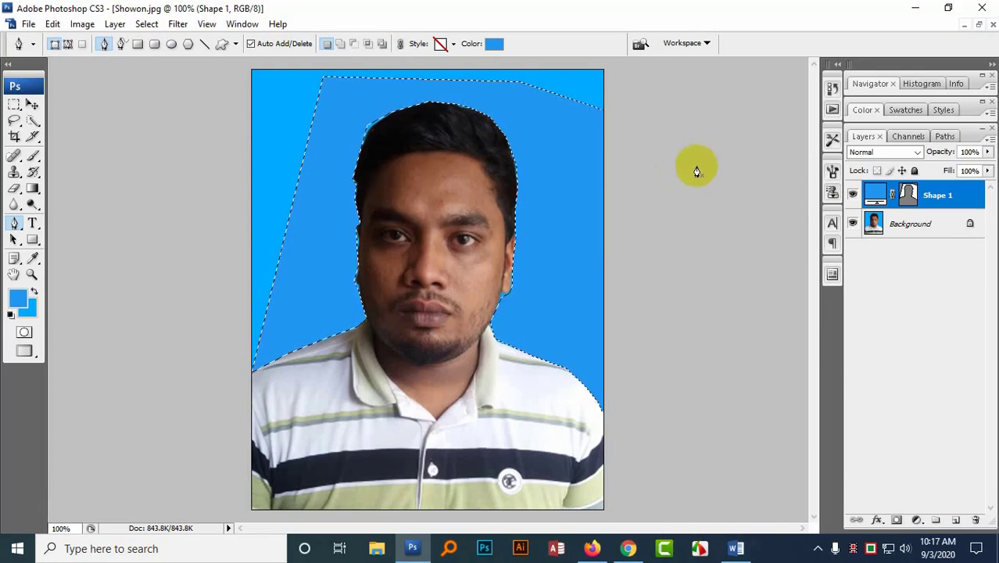
left_click(15, 104)
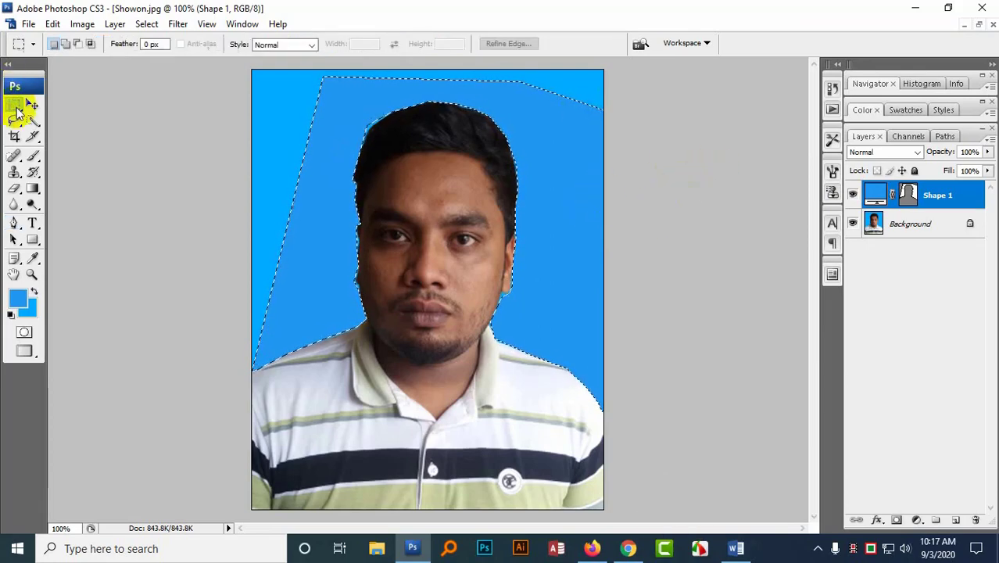
key("ctrl+d")
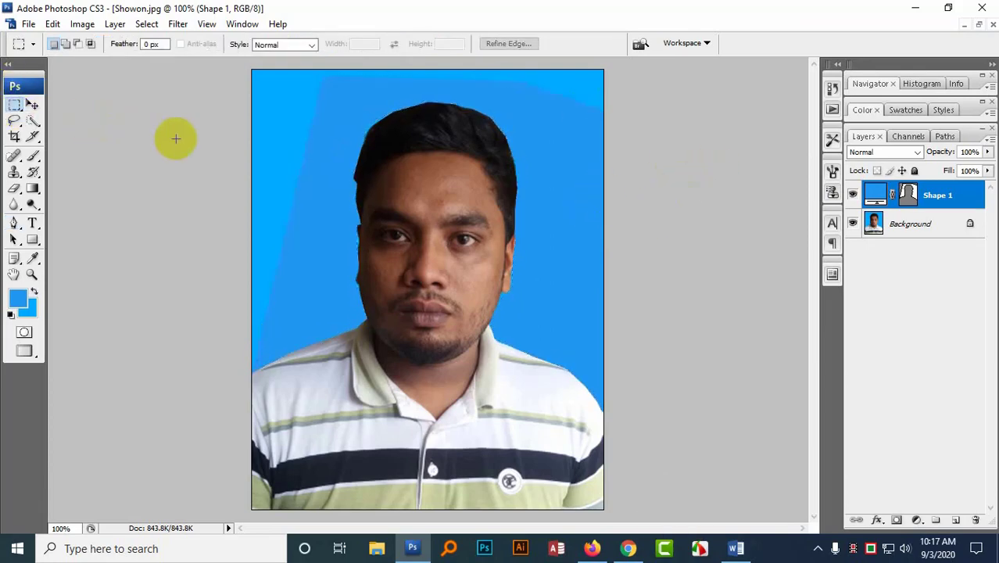
Try to pick out the blue backdrop beside the head with the Quick Selection tool, and clear that selection.
left_click(34, 123)
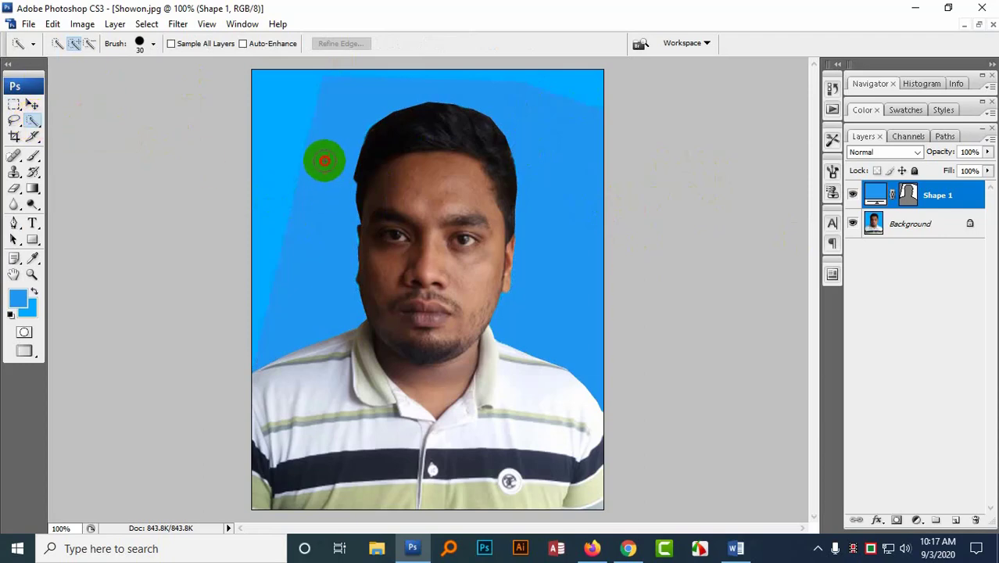
mouse_move(326, 173)
left_mouse_down()
mouse_move(320, 300)
mouse_move(316, 193)
mouse_move(297, 268)
left_mouse_up()
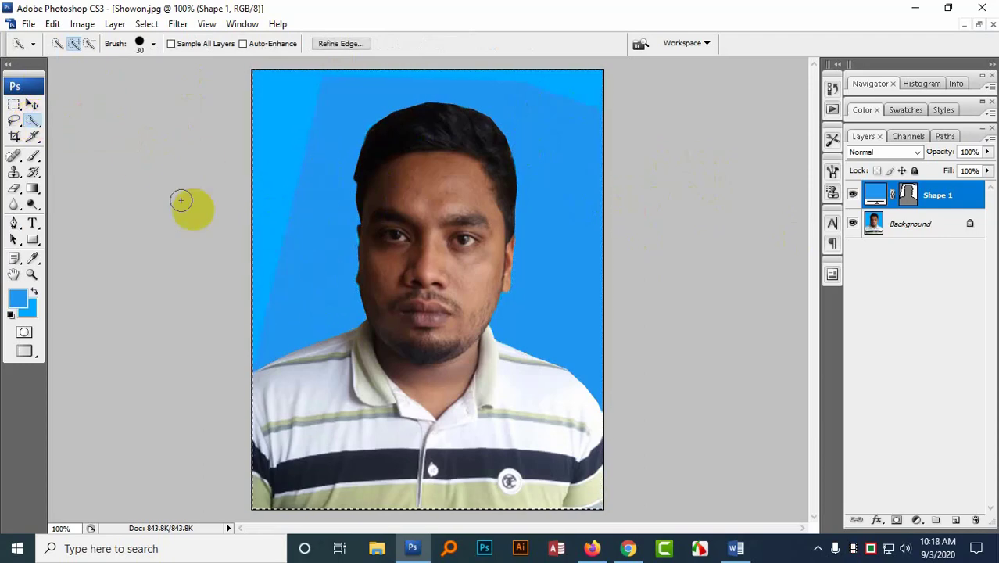
left_click(17, 105)
left_click(259, 160)
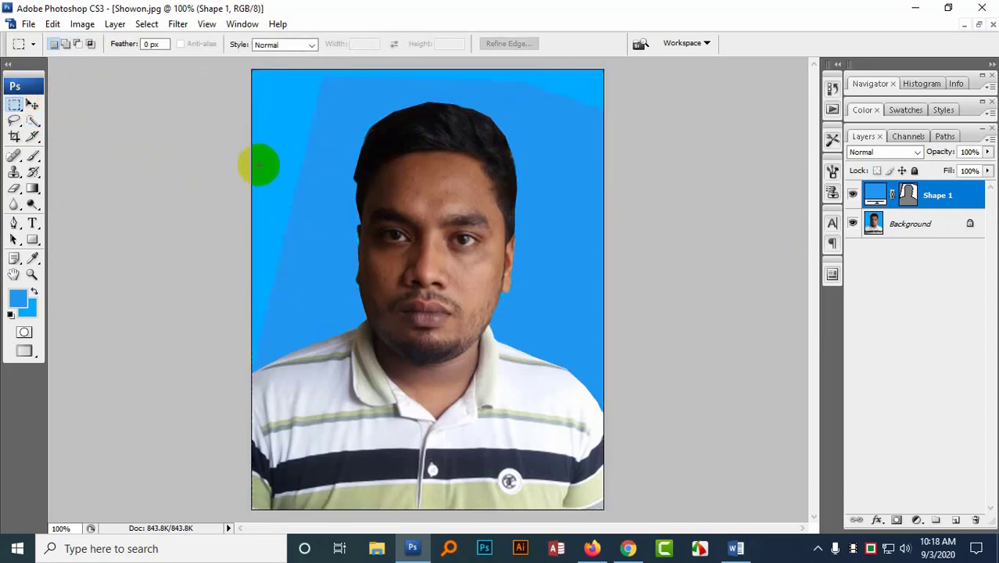
Try to brush a Quick Selection over the backdrop, subtract the shirt and face areas from it, and deselect.
left_click(32, 120)
left_click(311, 157)
left_click(318, 262)
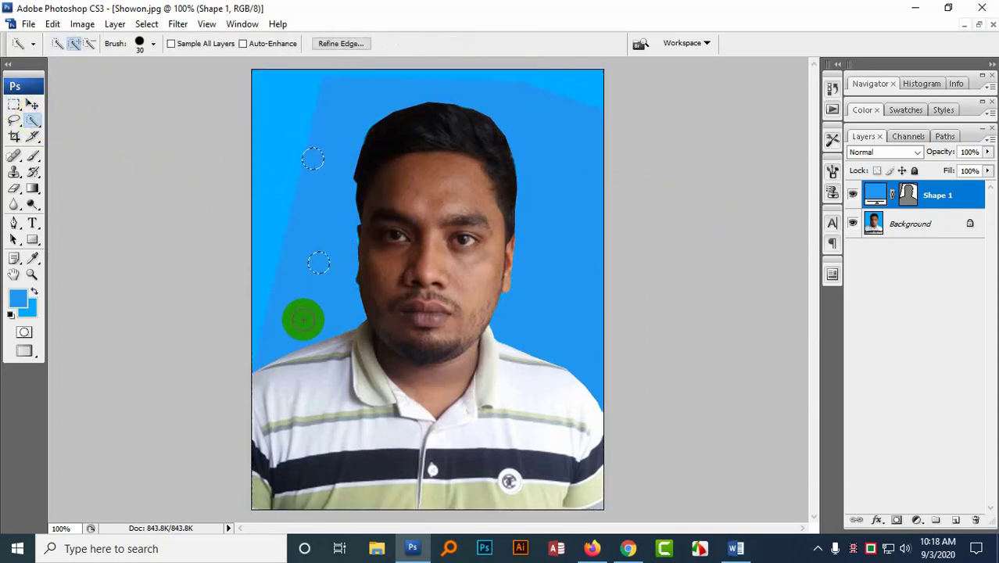
mouse_move(278, 344)
left_mouse_down()
mouse_move(303, 319)
mouse_move(342, 108)
left_mouse_up()
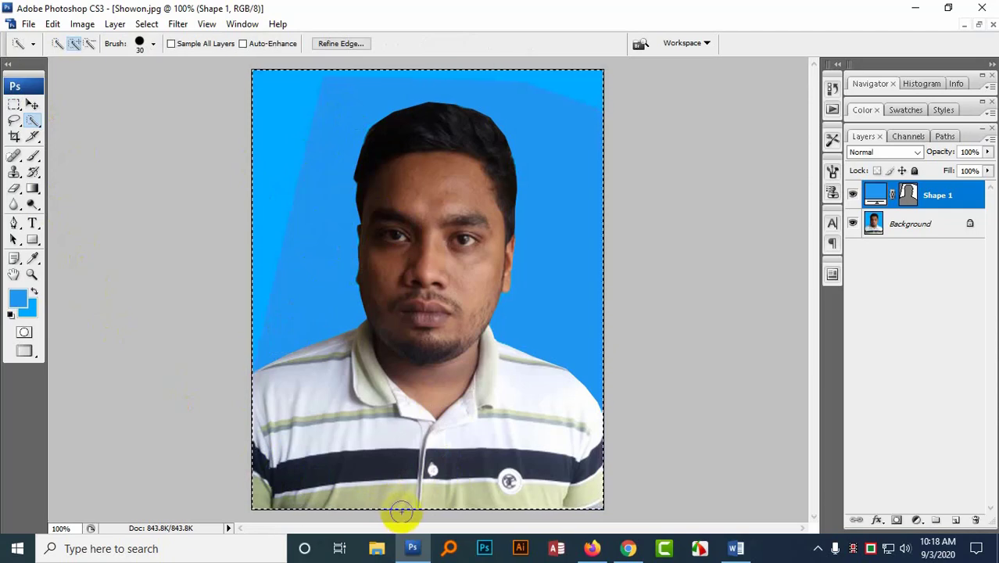
mouse_move(401, 512)
left_mouse_down()
mouse_move(379, 345)
mouse_move(382, 357)
left_mouse_up()
left_click_drag(445, 508, 470, 410)
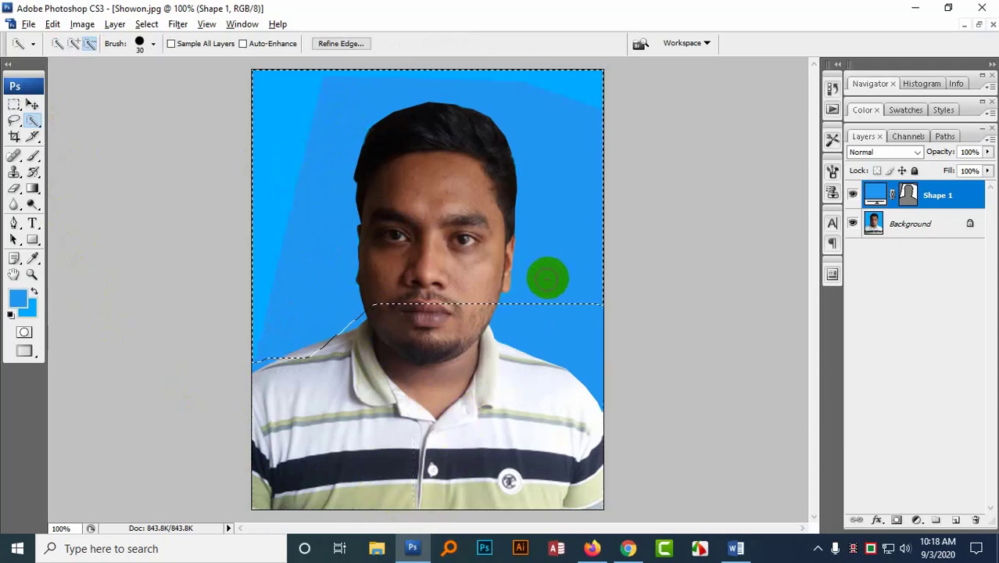
mouse_move(558, 306)
left_mouse_down()
mouse_move(508, 332)
mouse_move(459, 298)
mouse_move(448, 177)
mouse_move(437, 160)
mouse_move(455, 183)
mouse_move(388, 177)
left_mouse_up()
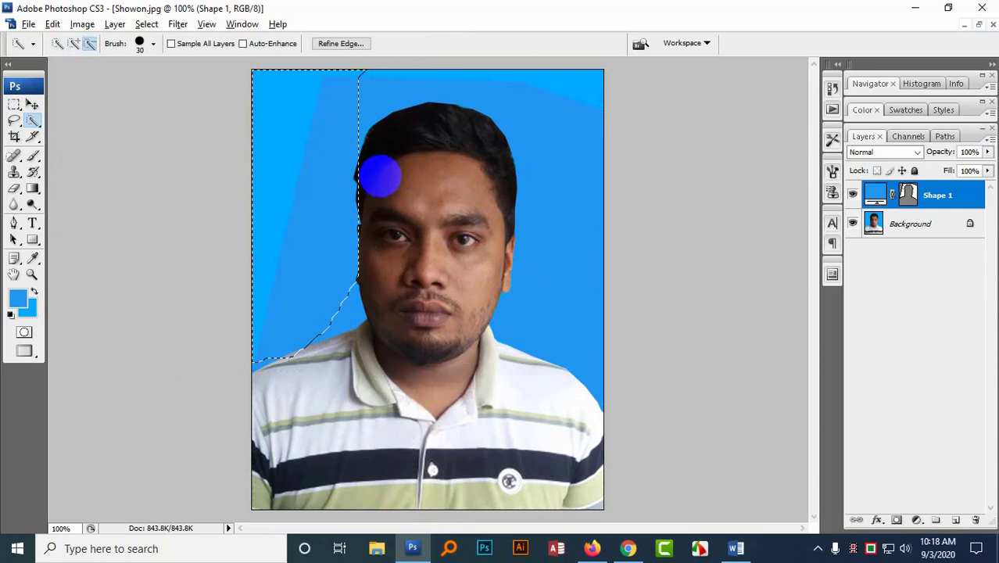
left_click(30, 117)
left_click(130, 139)
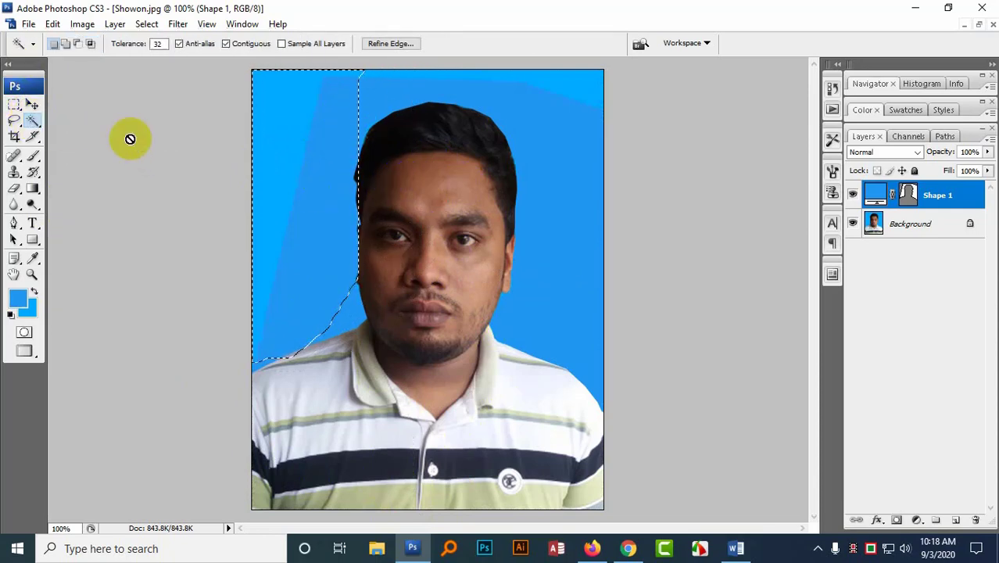
left_click(14, 104)
left_click(244, 142)
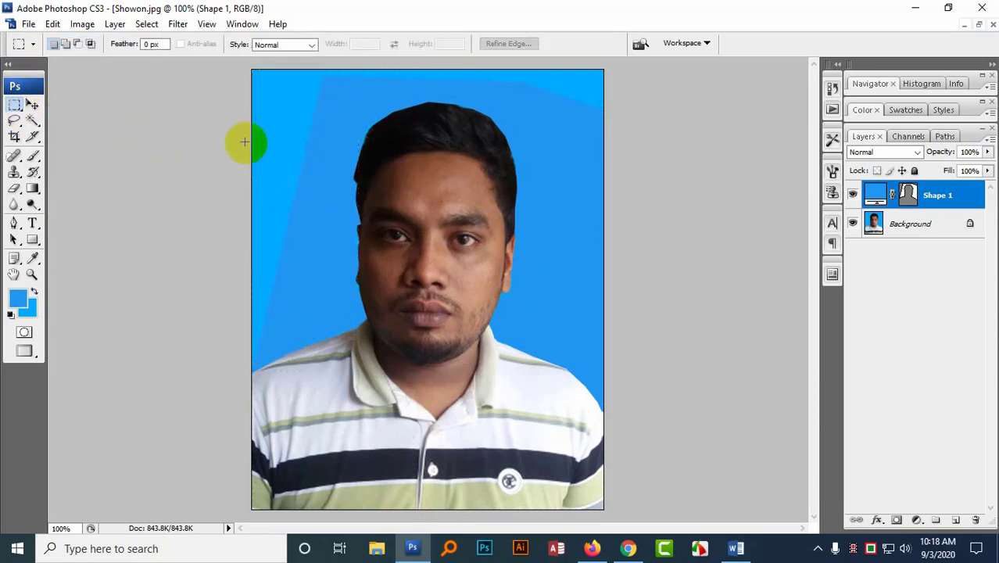
Try repeatedly to select the blue backdrop with the Magic Wand while the Shape 1 layer is active.
left_click(32, 121)
left_click(301, 158)
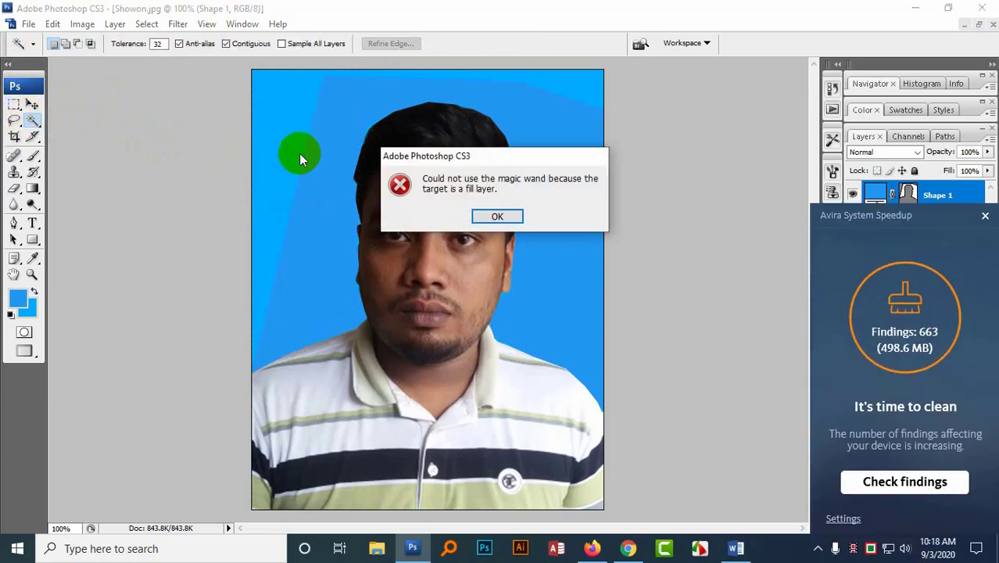
left_click(509, 210)
left_click(319, 186)
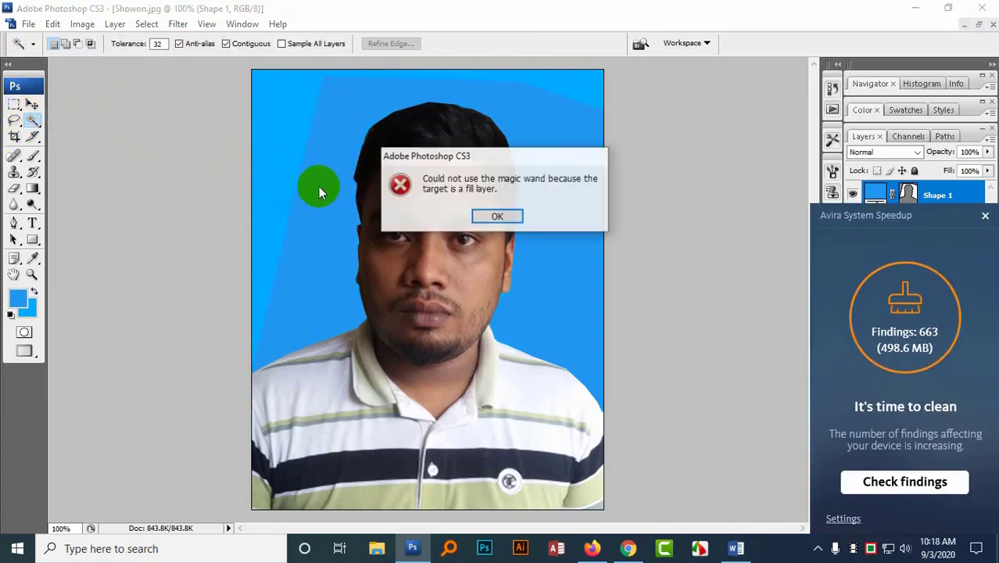
left_click(495, 216)
left_click(986, 215)
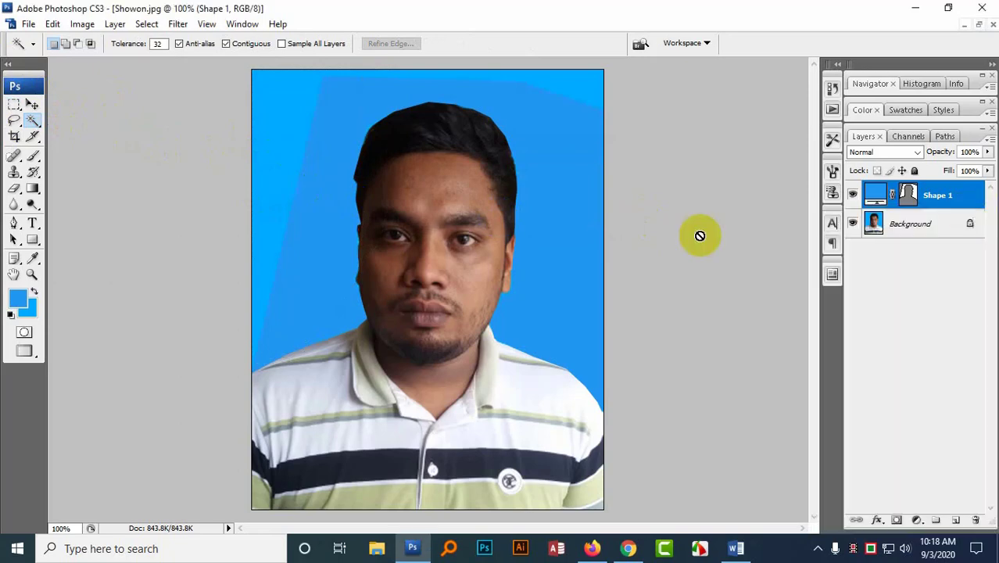
left_click(587, 241)
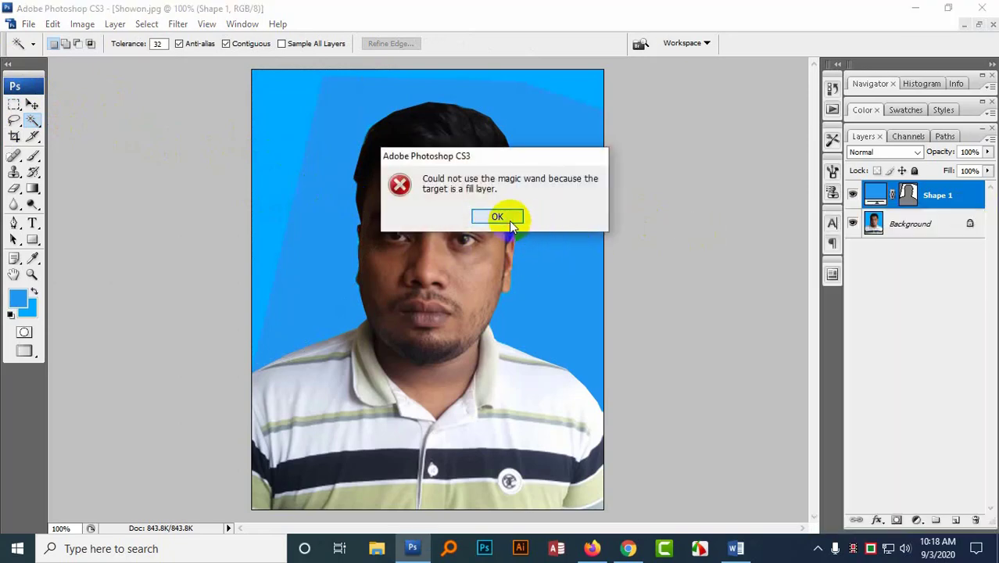
left_click(508, 217)
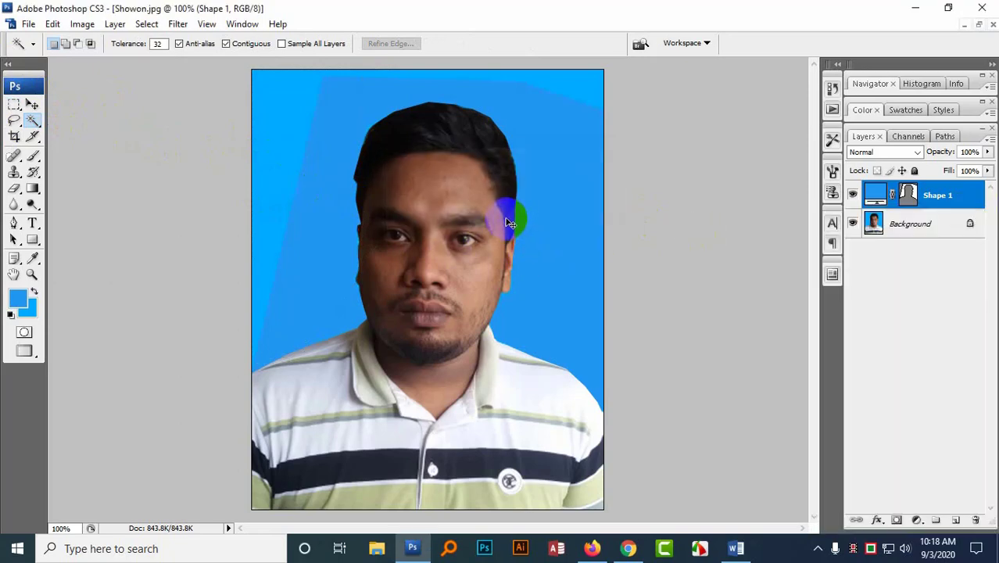
left_click(15, 107)
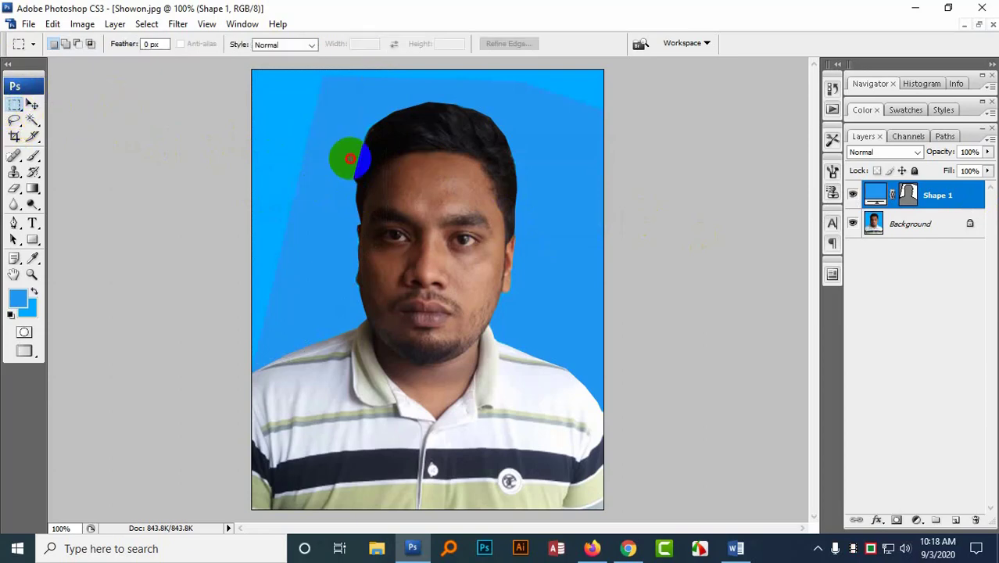
left_click(34, 120)
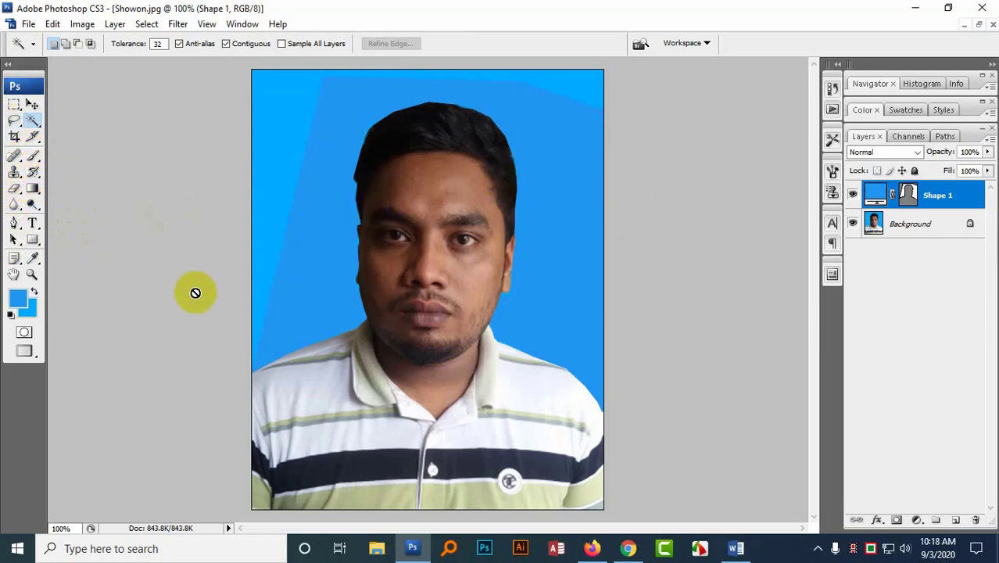
left_click(15, 106)
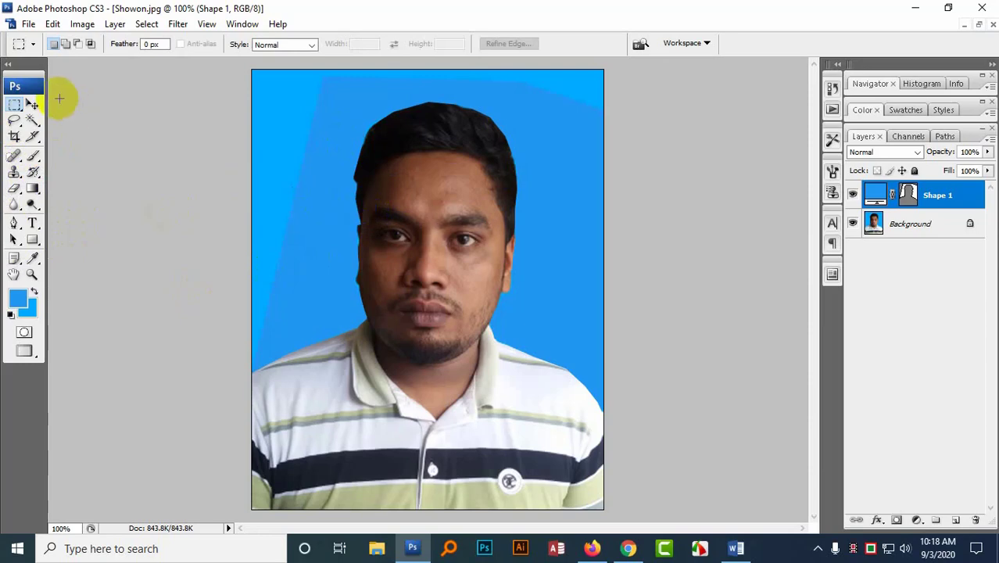
left_click(33, 119)
left_click(289, 183)
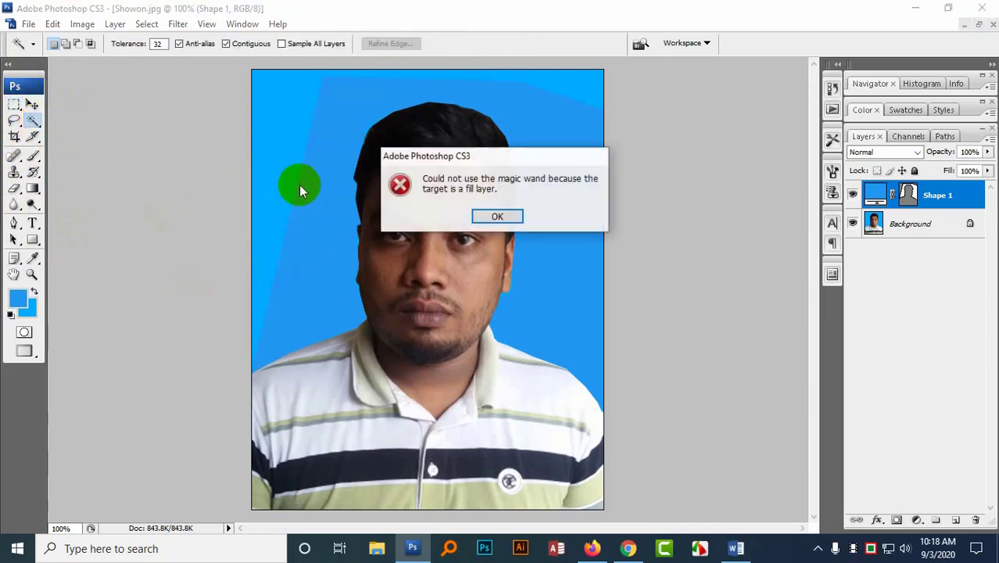
left_click(508, 215)
Select the backdrop around the head on the Background layer with the Magic Wand, and clear that selection.
left_click(875, 231)
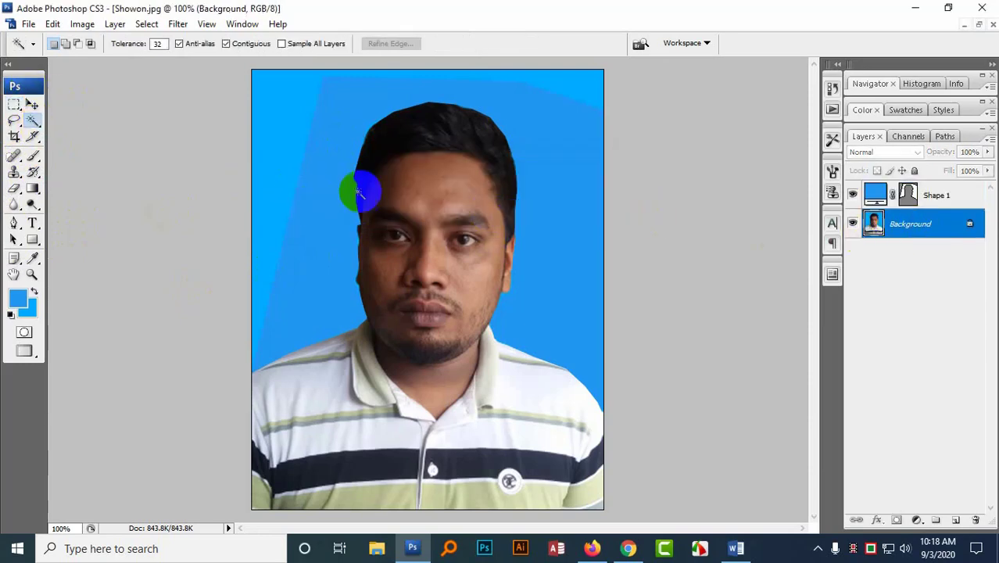
left_click(288, 169)
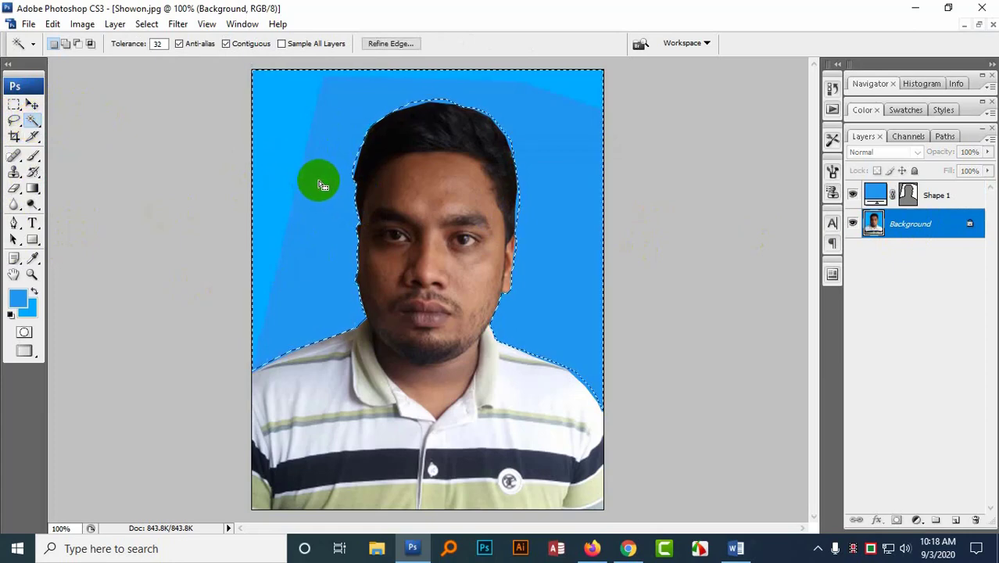
left_click(585, 217)
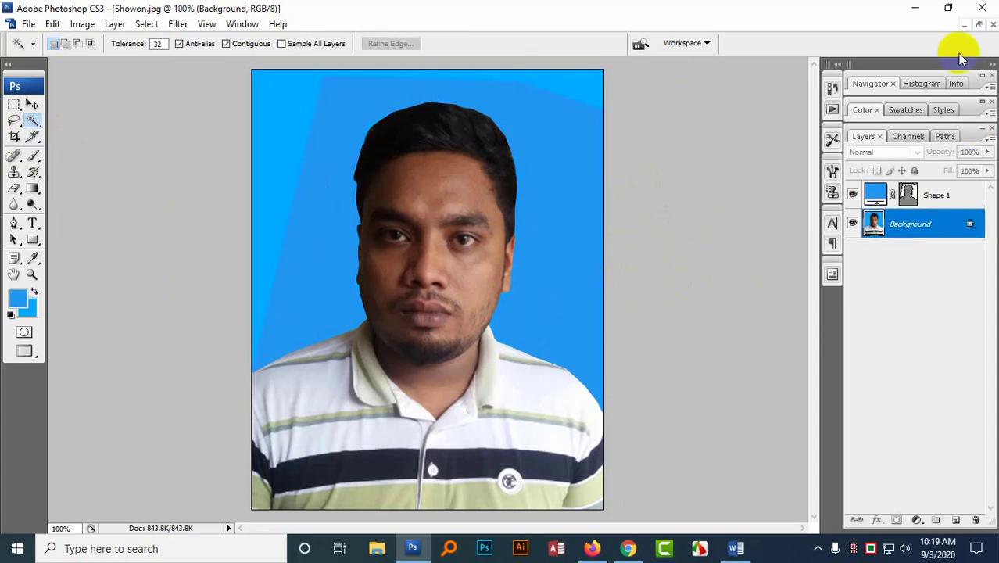
Float the photo's document window, shift it aside to free workspace, and activate the Move tool.
left_click(979, 25)
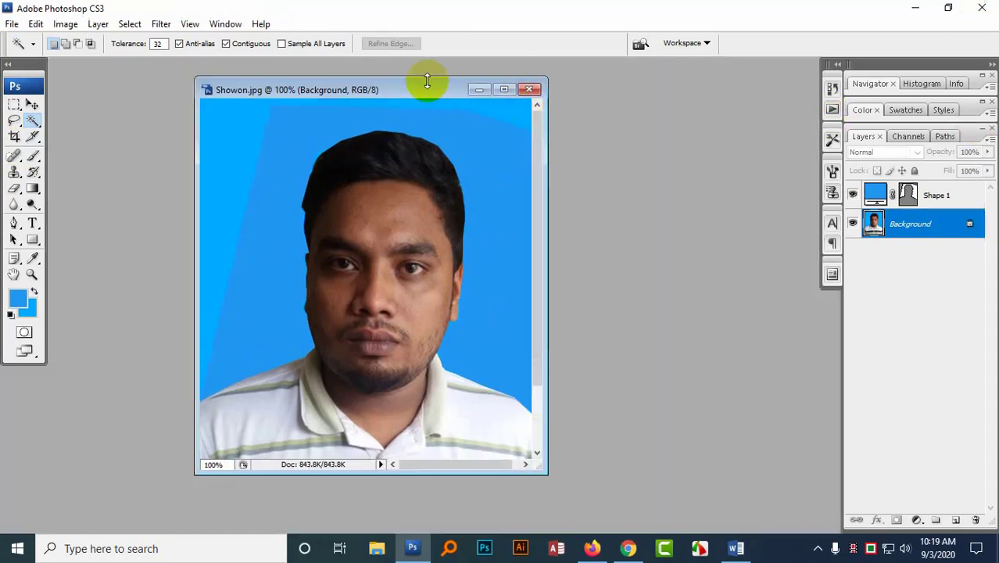
left_click_drag(427, 81, 99, 88)
left_click(31, 105)
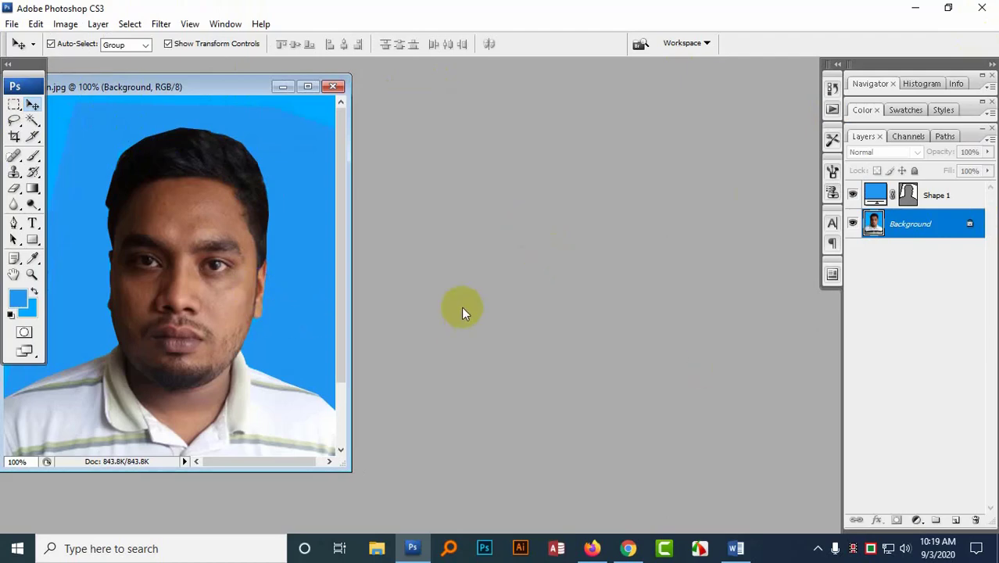
Create a white International Paper A4 document at 300 pixels/inch and place its window beside the photo.
key("ctrl+n")
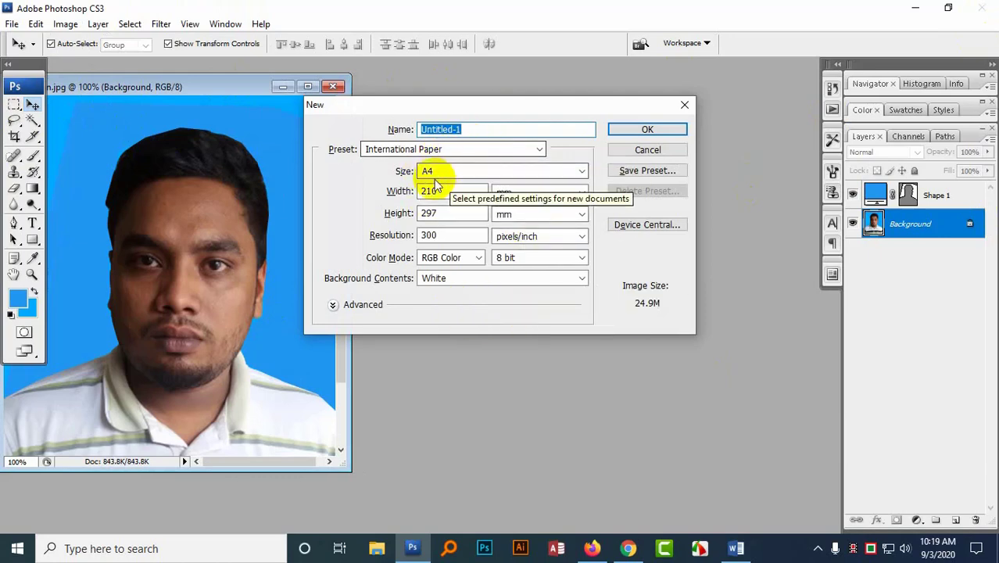
left_click(478, 149)
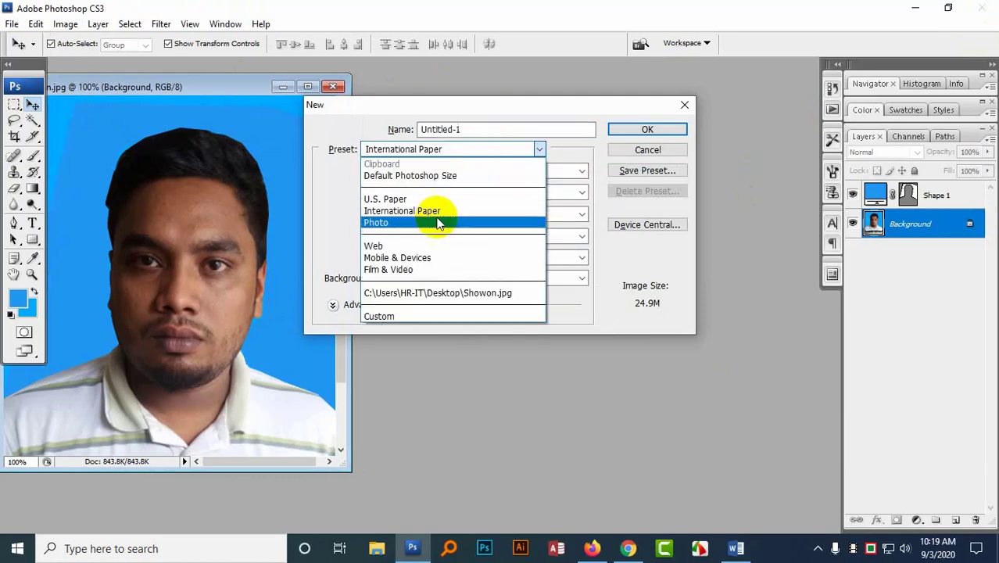
left_click(440, 213)
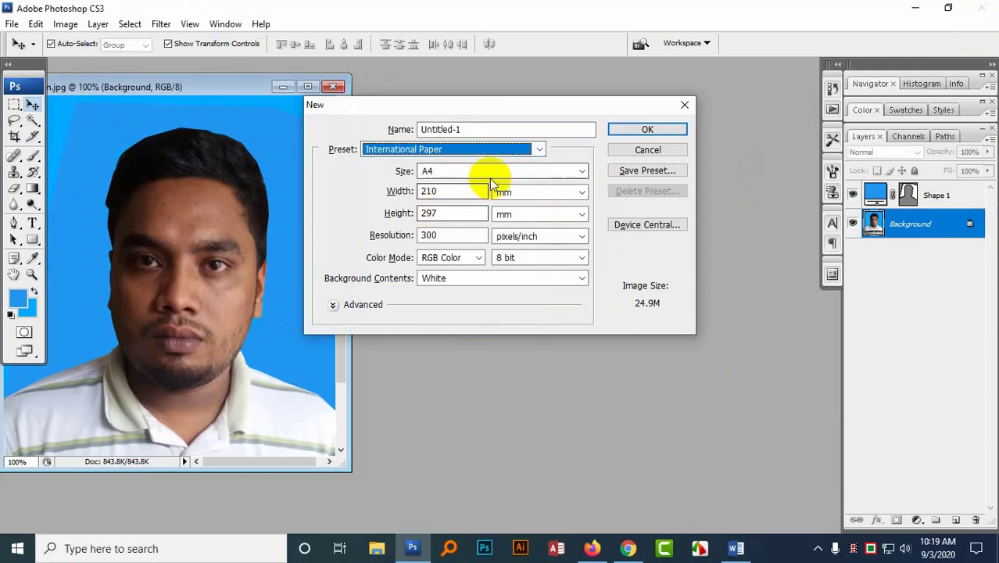
left_click(500, 171)
left_click(507, 209)
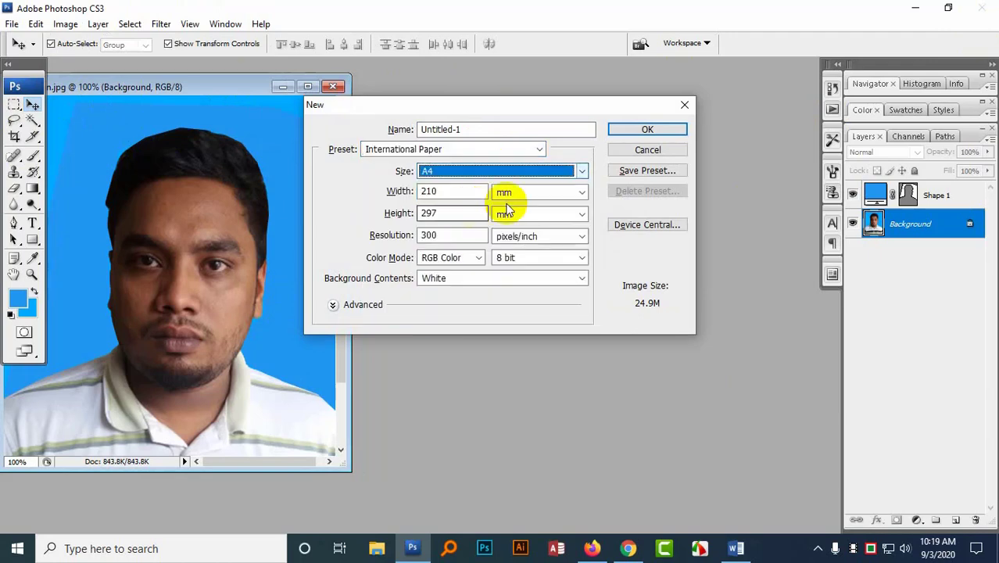
left_click(664, 128)
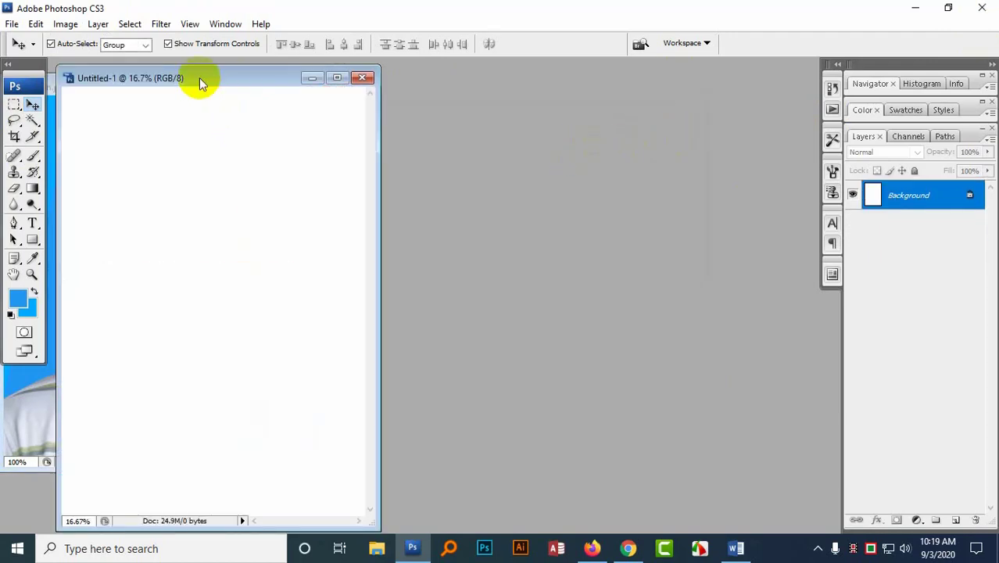
left_click_drag(199, 78, 553, 71)
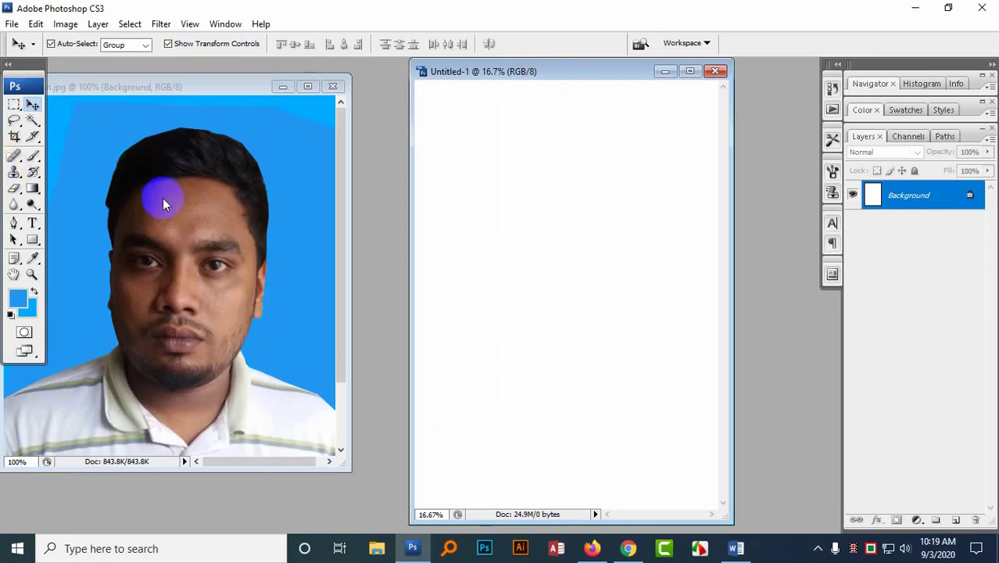
Try to move the portrait from the photo into the blank A4 document with its layers still separate.
left_click(127, 190)
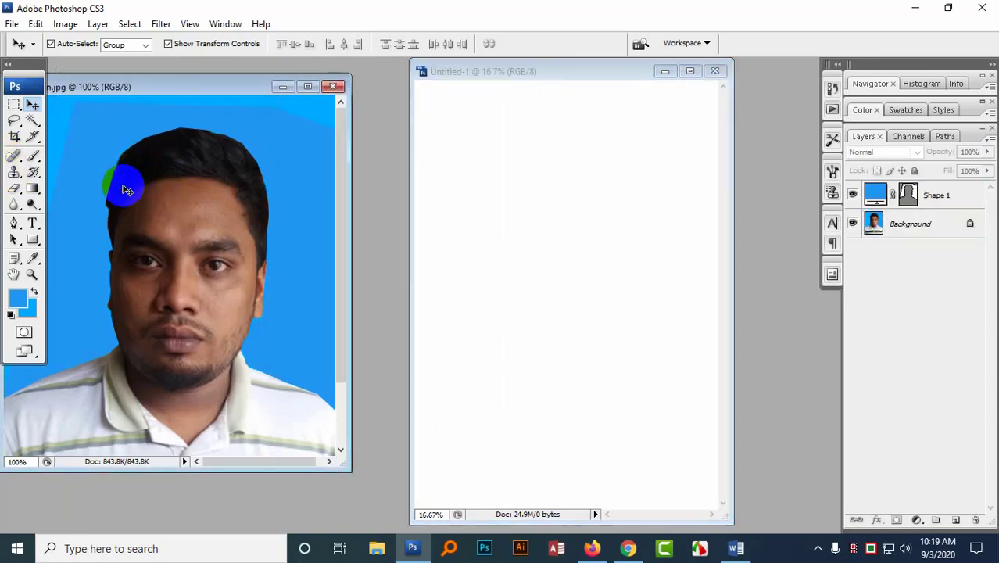
left_click_drag(161, 204, 536, 209)
left_click(171, 205)
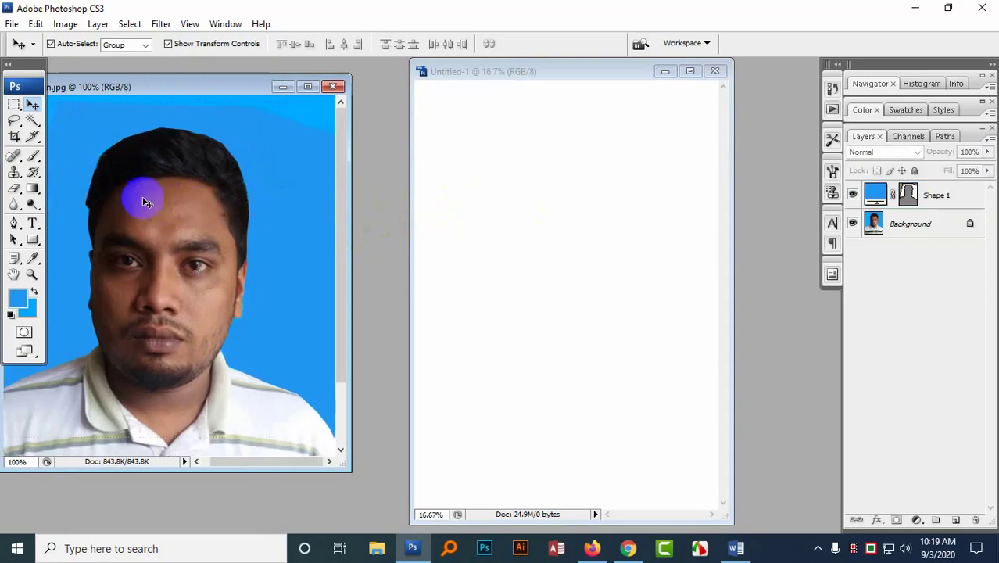
left_click_drag(143, 200, 475, 209)
left_click_drag(99, 222, 665, 222)
left_click(935, 235)
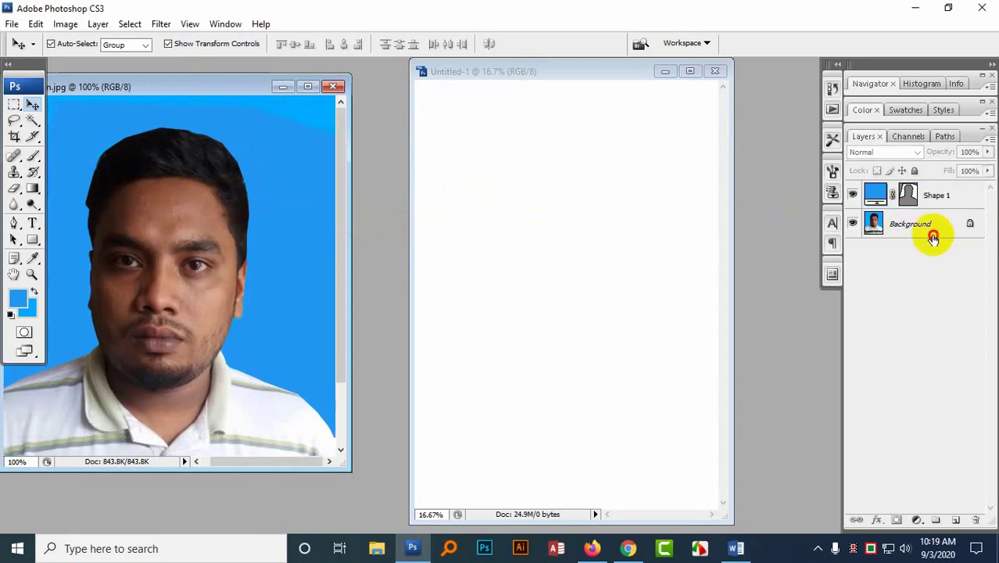
left_click_drag(103, 297, 467, 239)
Merge the Shape 1 layer down into the Background and copy the merged portrait into the A4 page's upper-left area.
left_click_drag(172, 253, 219, 276)
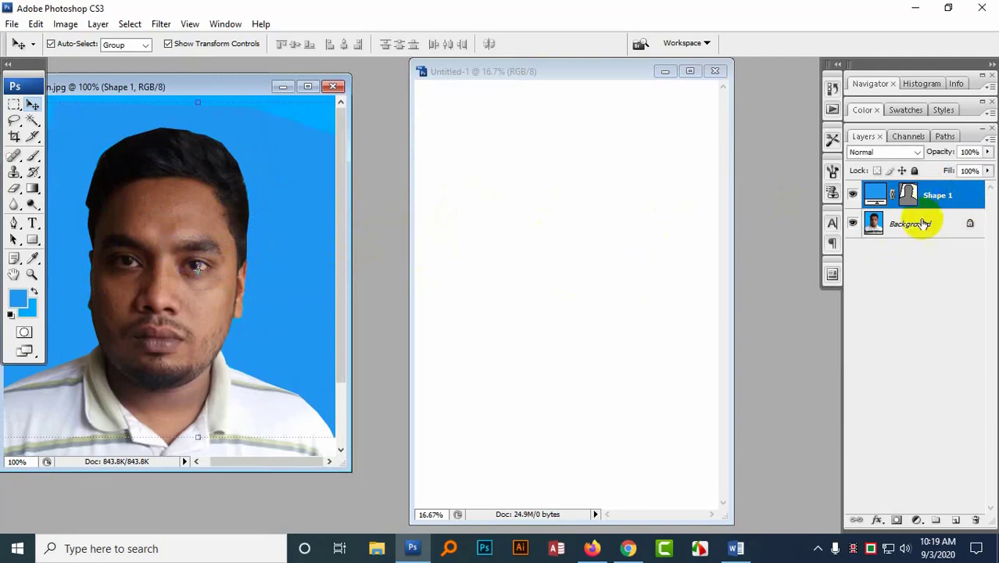
key("ctrl+e")
left_click_drag(248, 250, 462, 115)
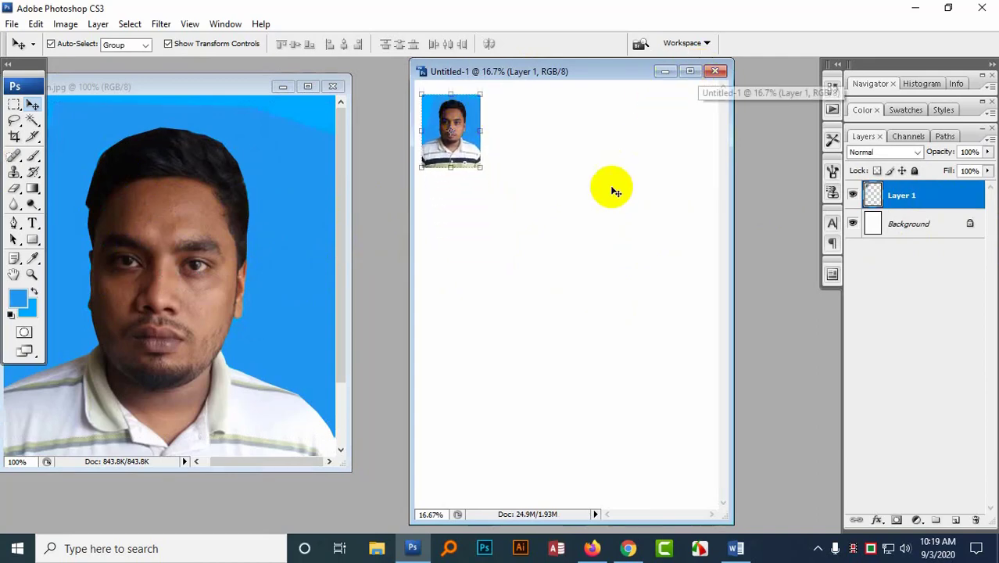
Nudge the portrait closer to the top-left corner of the A4 page, leaving a small margin, and deselect it.
scroll(549, 317, "down", 2)
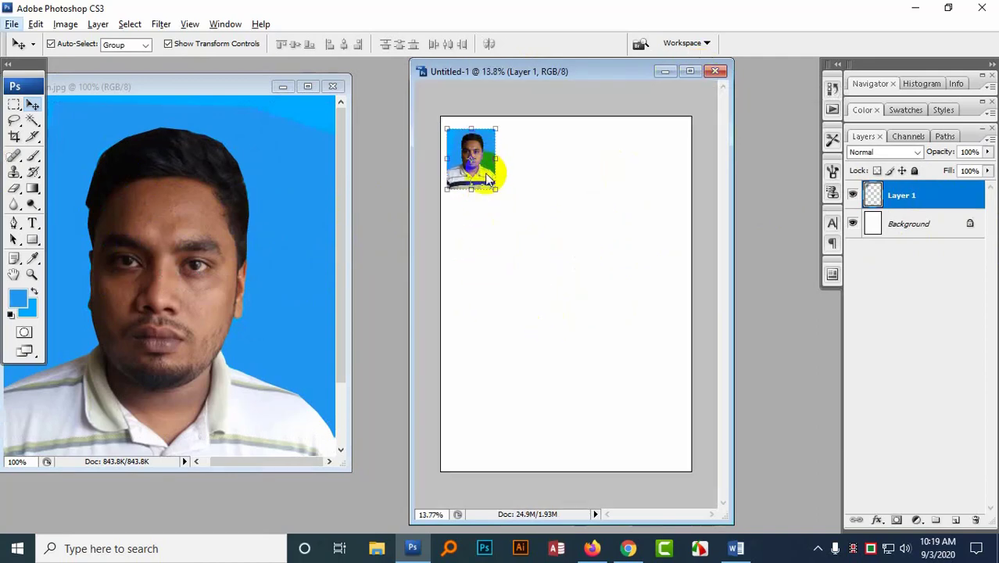
key("Up")
key("Up")
key("Up")
key("Up")
left_click(491, 172)
key("shift+Up")
key("shift+Up")
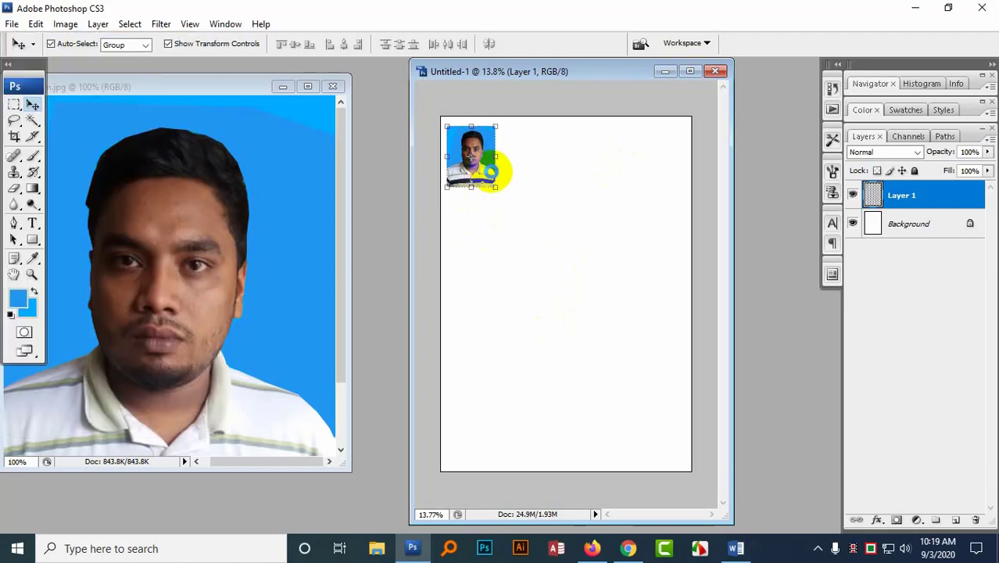
left_click(517, 207)
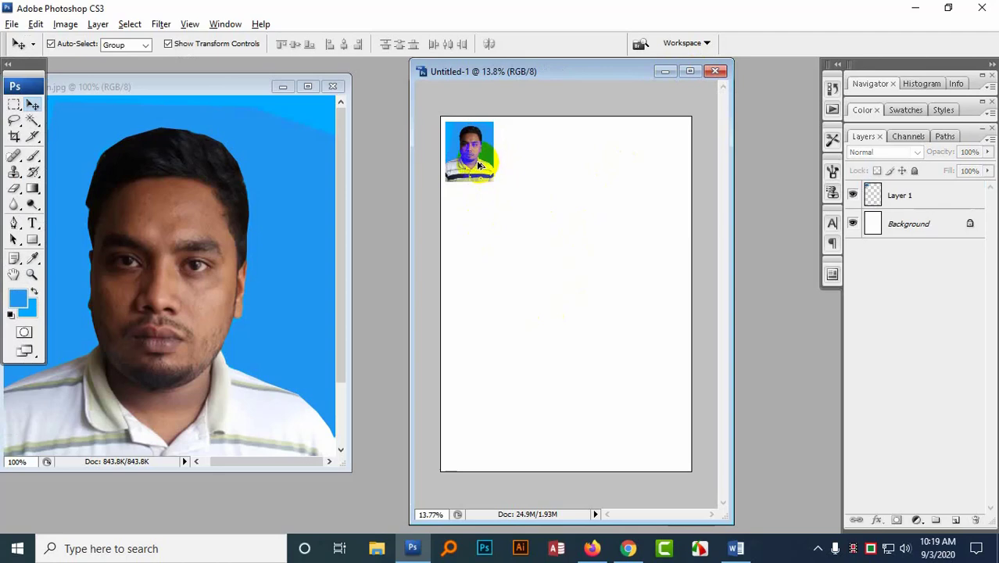
Duplicate the portrait beside the original in the page's top row, and select both copies.
left_click_drag(470, 160, 559, 157)
left_click(515, 171)
left_click_drag(467, 166, 509, 174)
left_click_drag(550, 216, 439, 166)
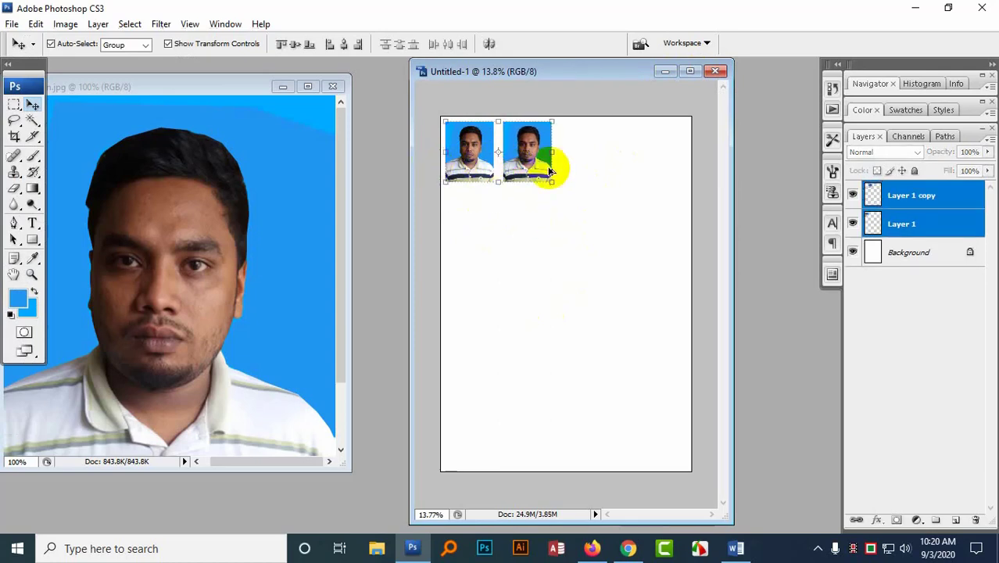
Duplicate the two selected portraits to complete a row of four across the A4 page, and deselect them.
left_click_drag(526, 179, 635, 174)
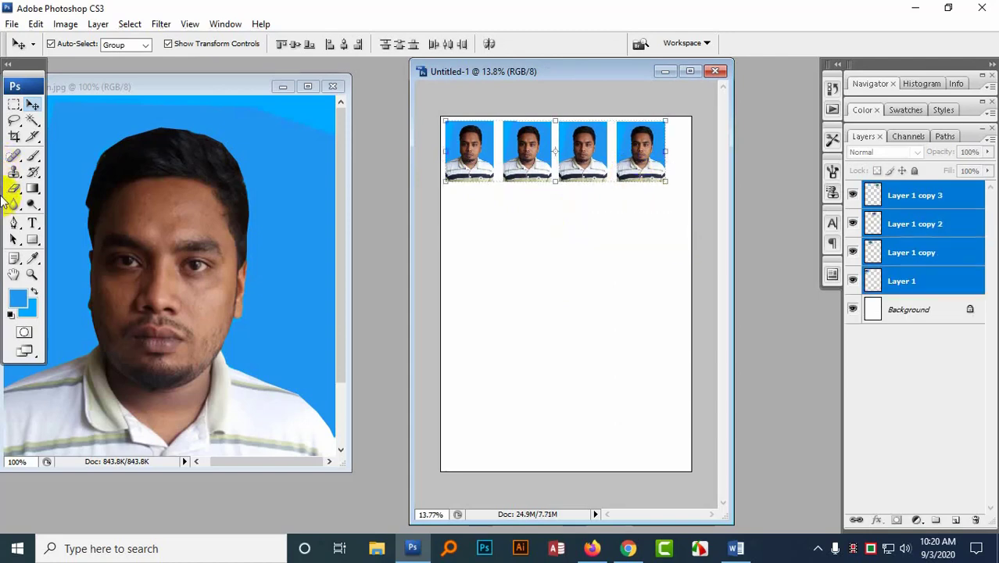
left_click(514, 304)
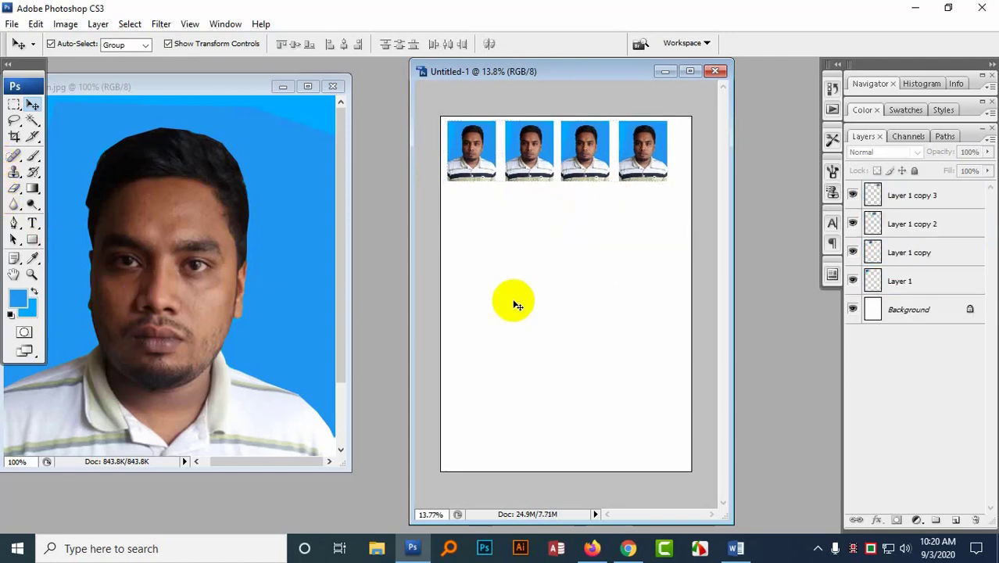
Try the print setup with A4 210 x 297 mm as the document size, review the quality options, and leave without printing.
key("ctrl+p")
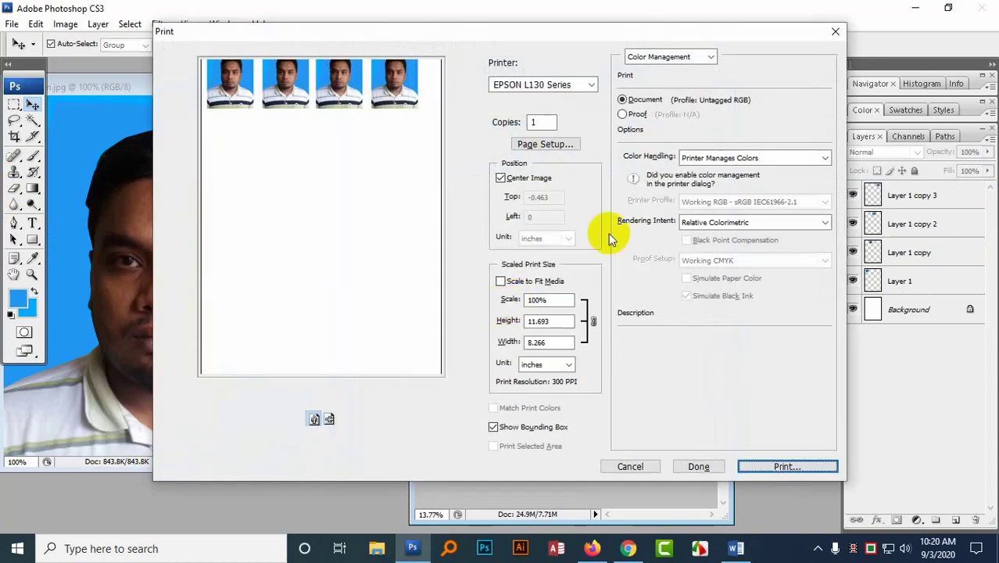
left_click(547, 145)
left_click(476, 115)
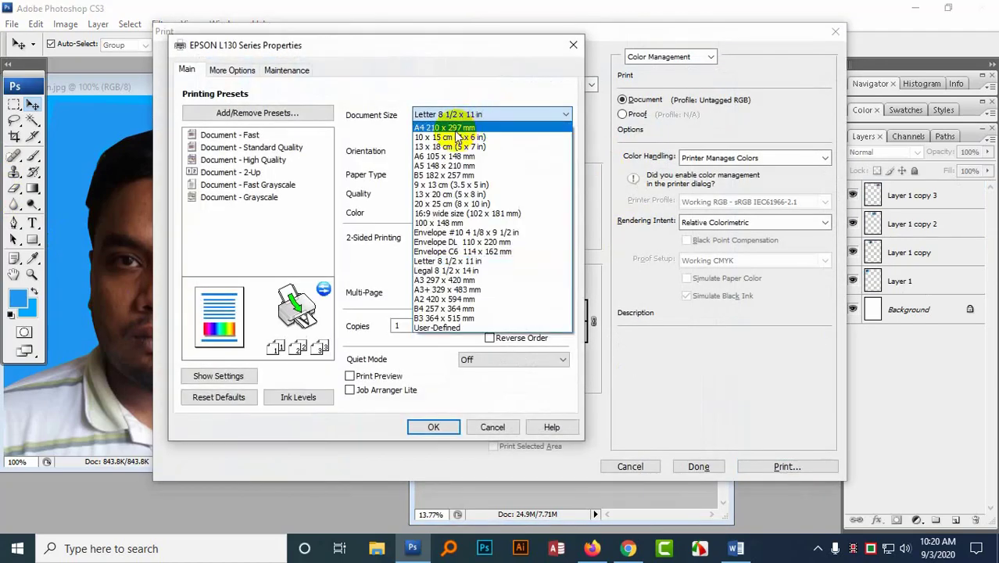
left_click(454, 128)
left_click(461, 198)
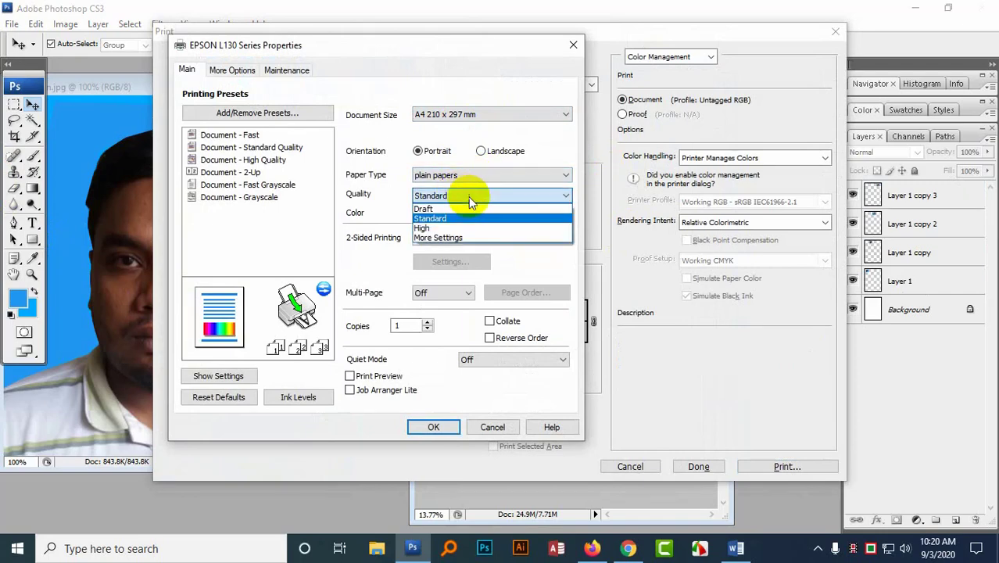
left_click(461, 204)
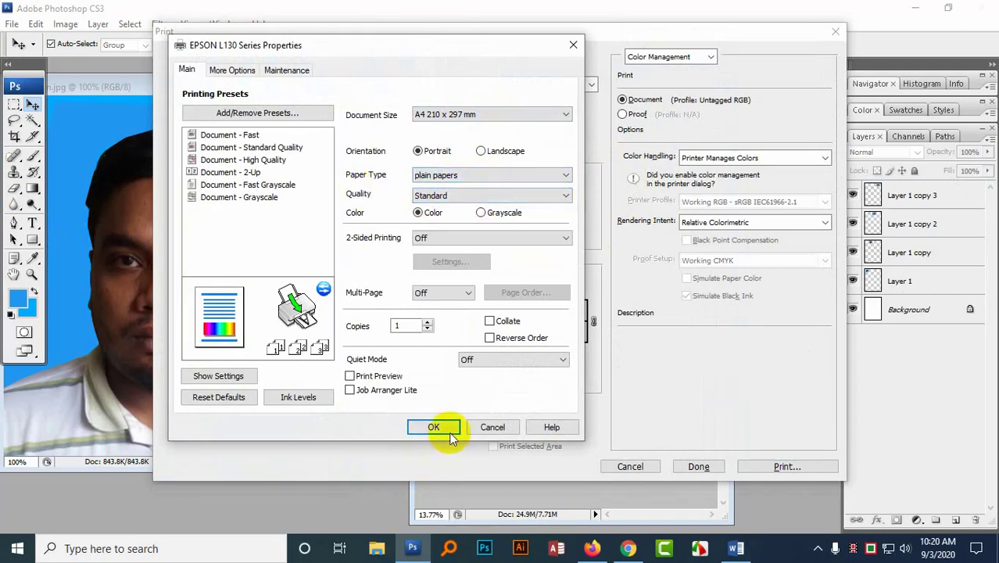
left_click(489, 428)
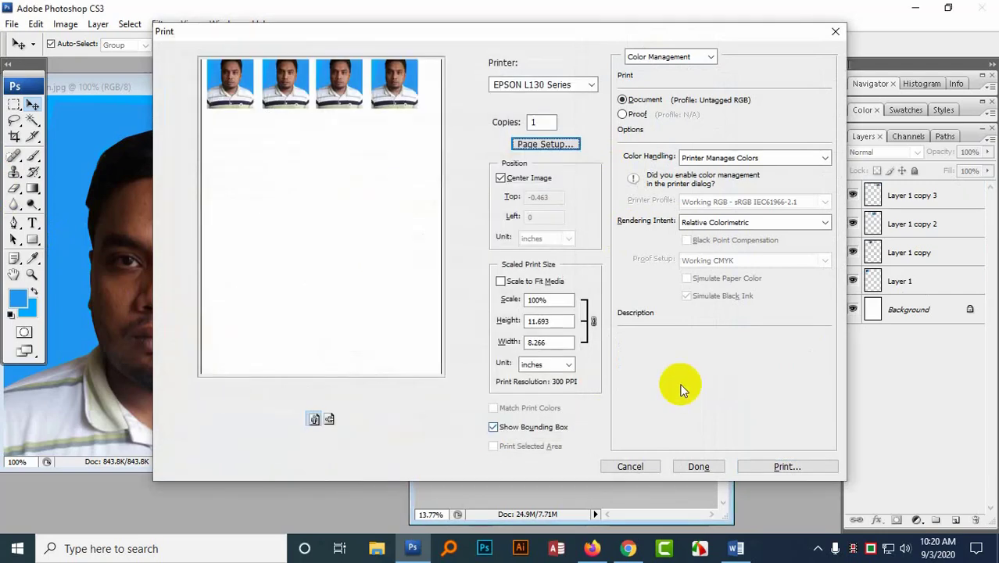
left_click(636, 466)
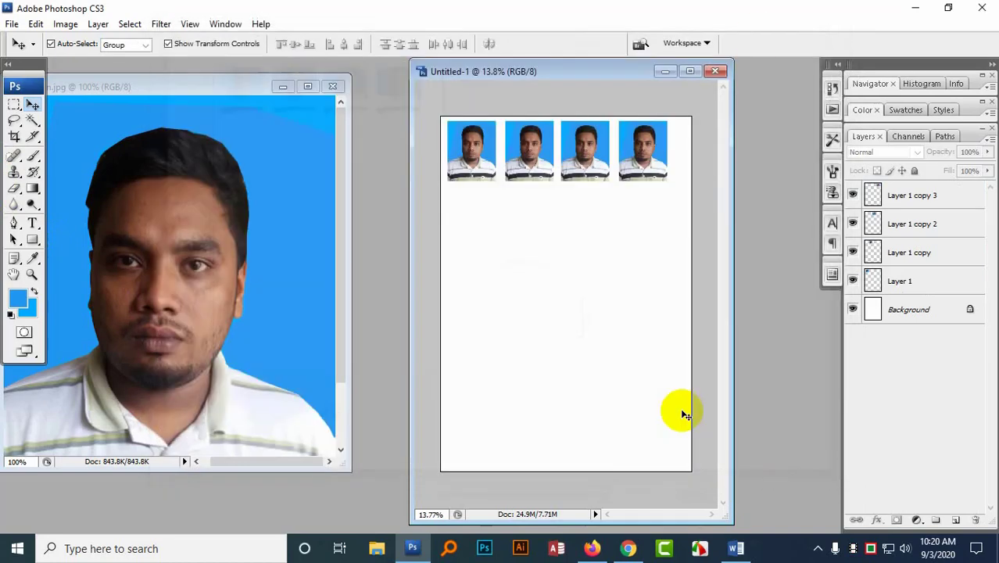
Close the A4 layout document and the portrait photo without saving either one.
left_click(715, 71)
left_click(511, 217)
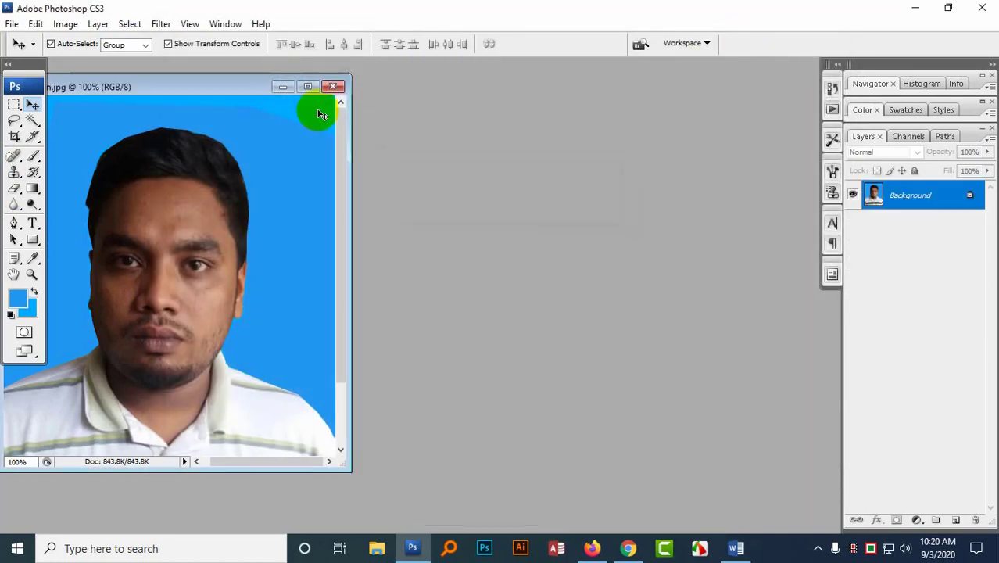
left_click_drag(251, 89, 487, 101)
scroll(546, 247, "down", 3)
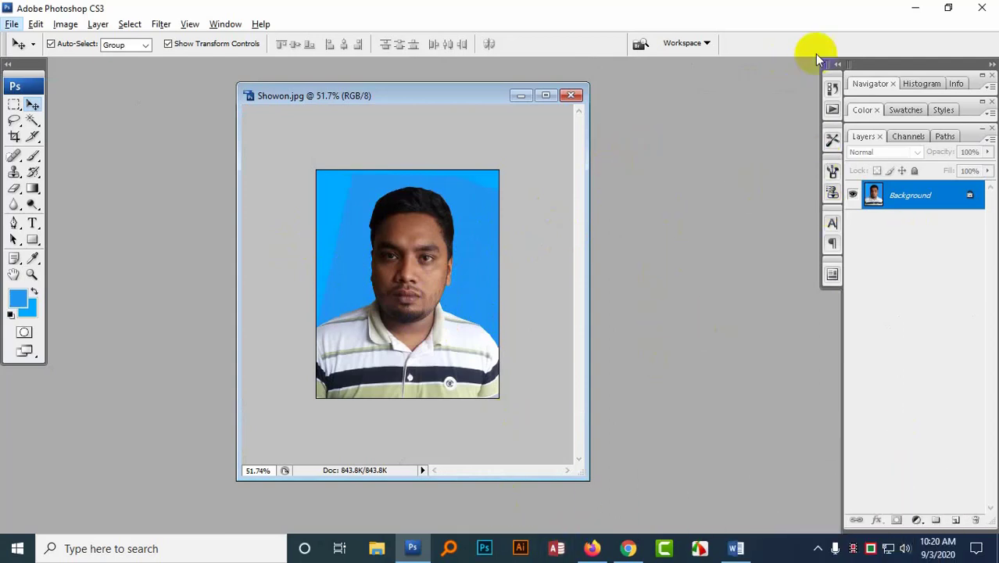
left_click(571, 97)
left_click(505, 224)
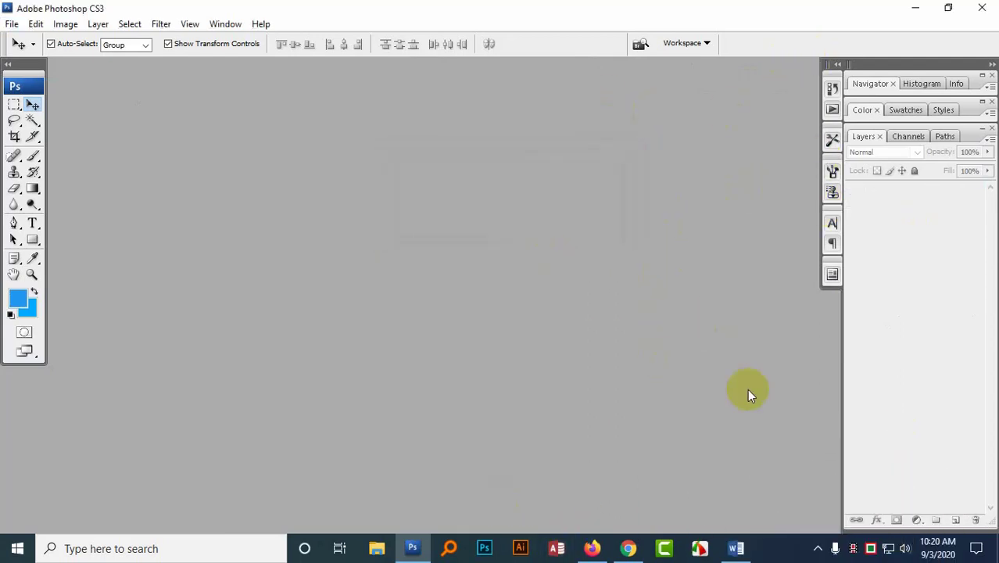
Switch to Chrome and open a new tab ready for a web address.
left_click(916, 8)
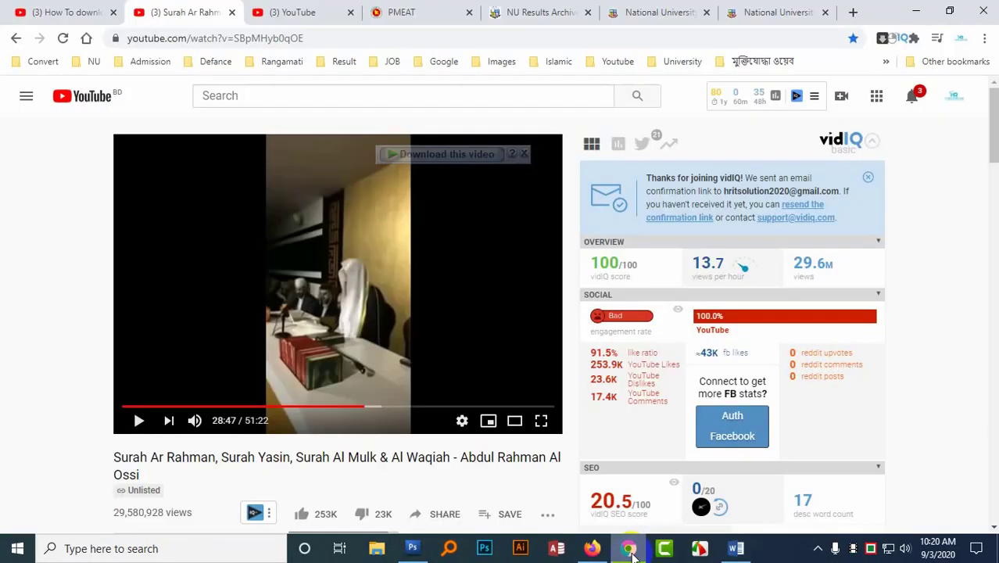
left_click(628, 550)
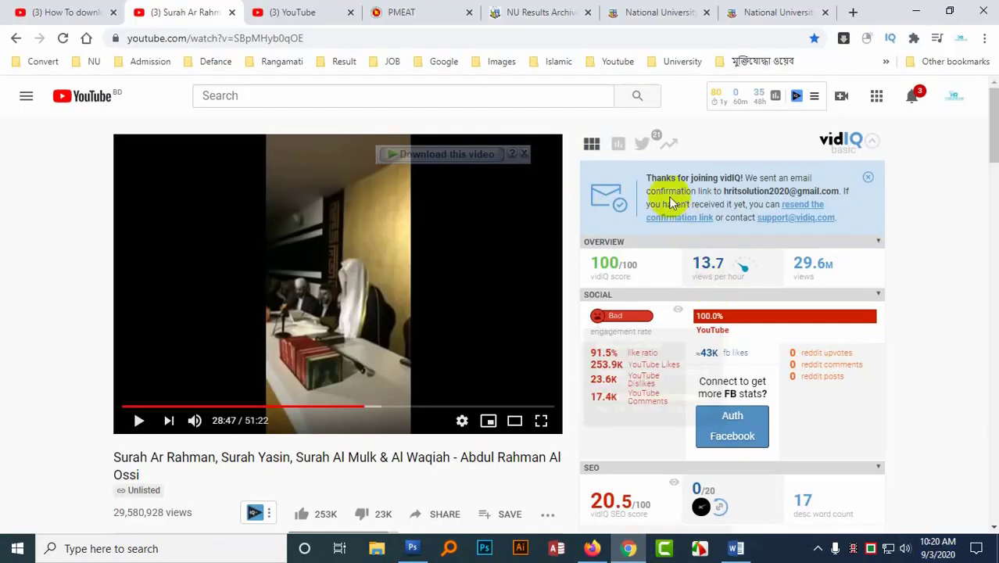
left_click(855, 12)
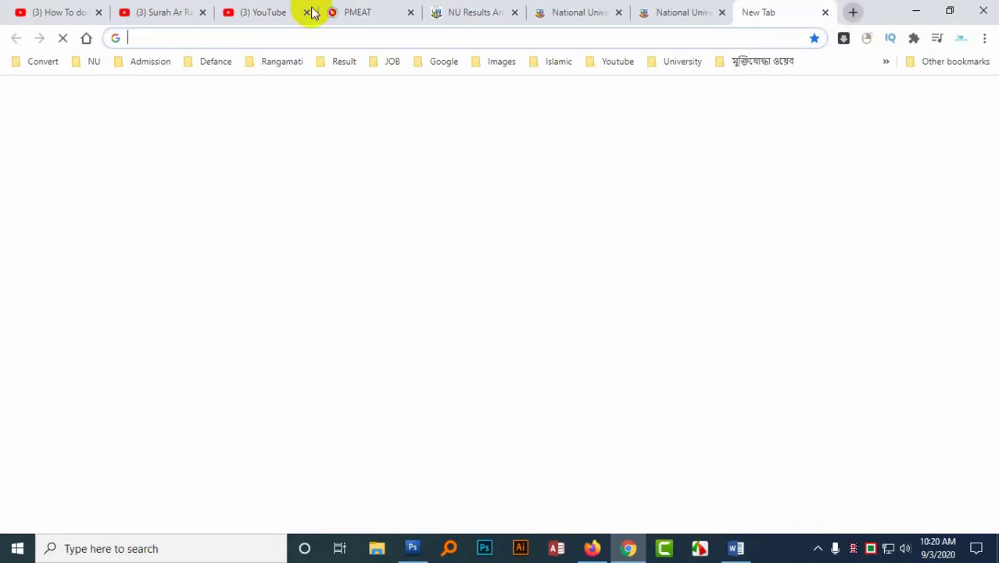
left_click(178, 37)
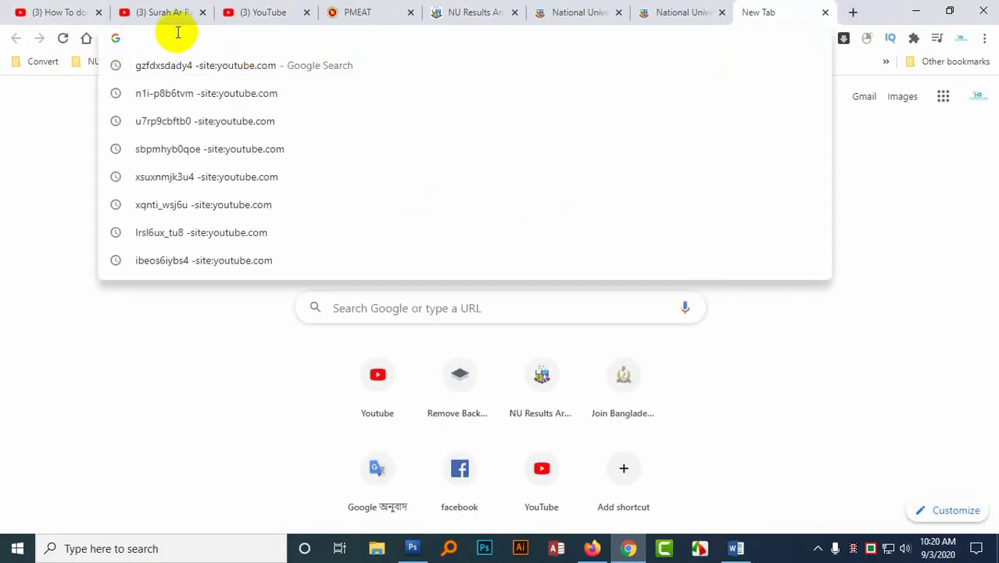
type("cW")
key("BackSpace")
key("BackSpace")
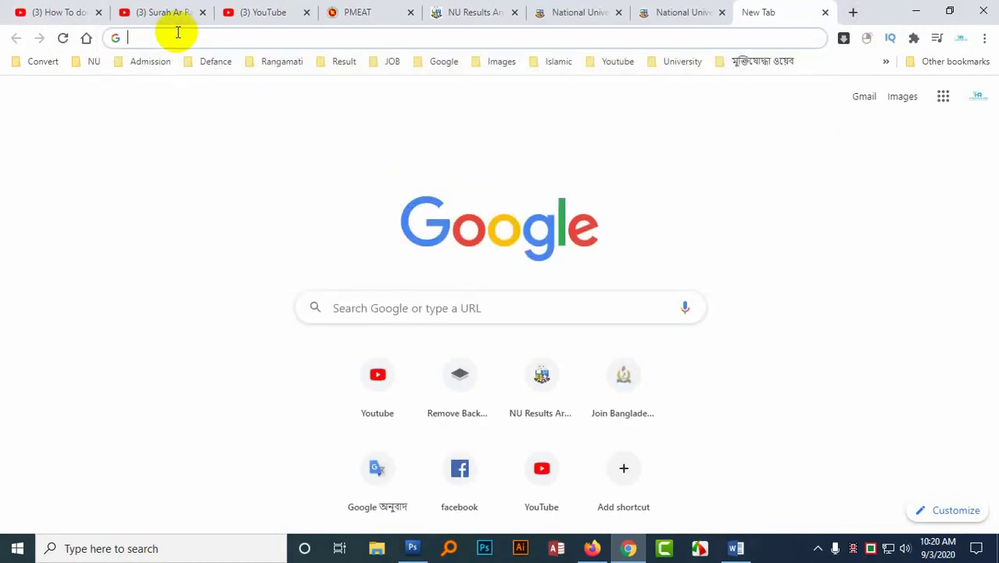
type("পড")
key("BackSpace")
key("BackSpace")
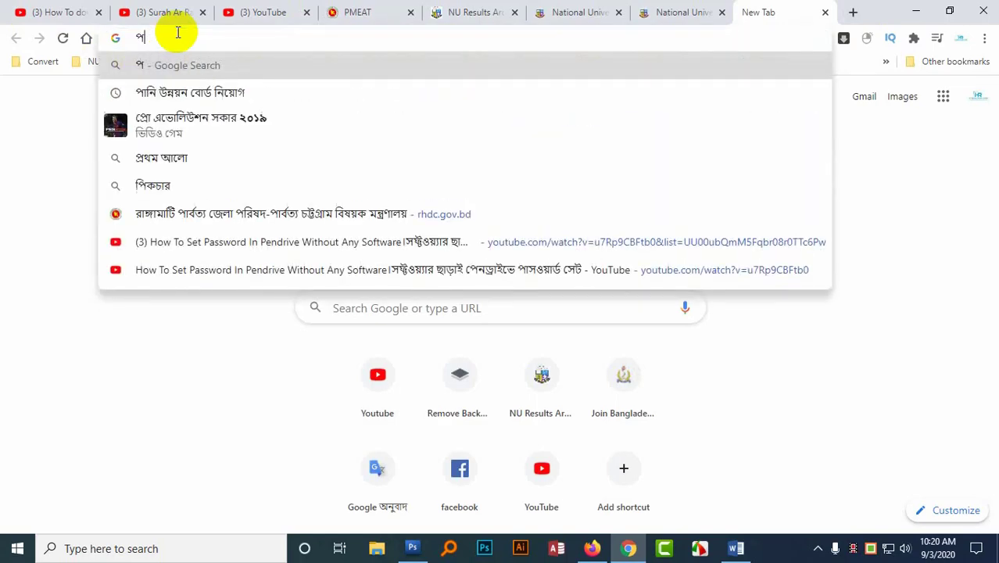
Go to the remove.bg website.
type("re")
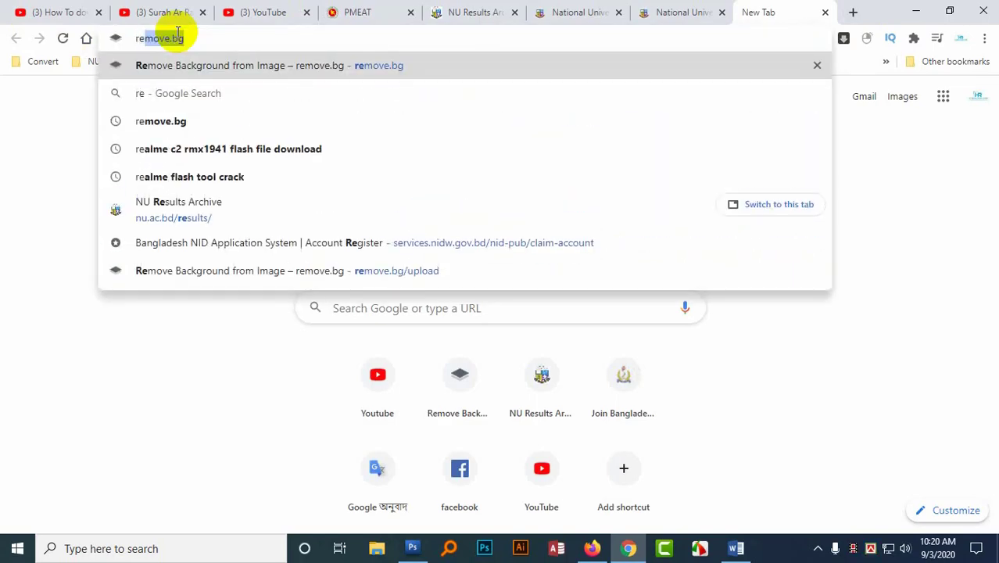
type("mo")
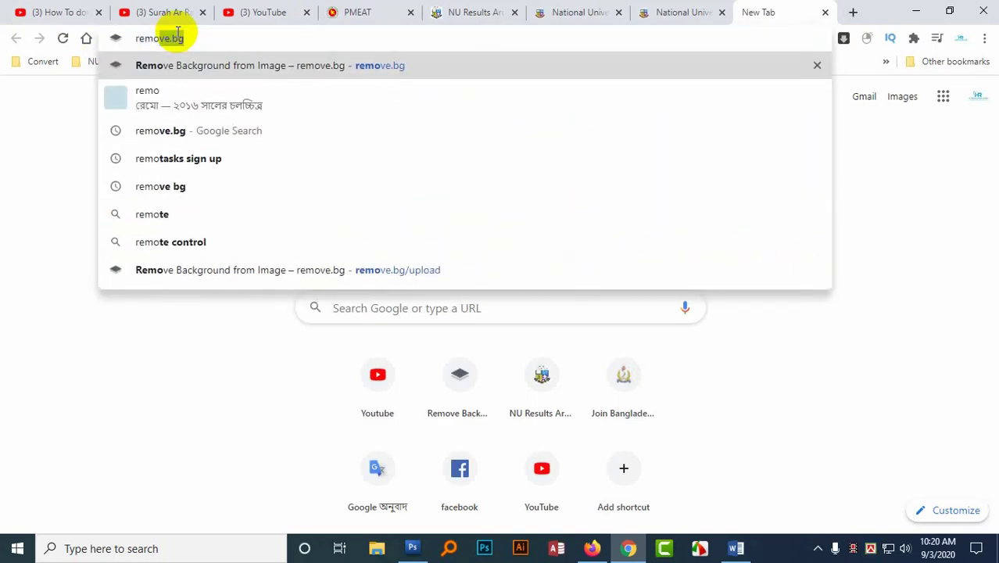
type("ve")
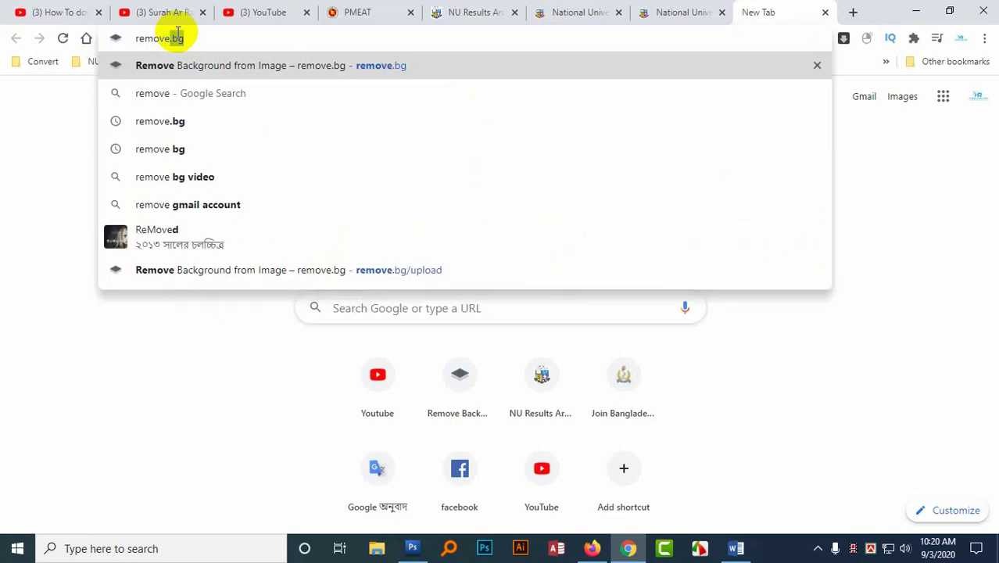
type(".bg")
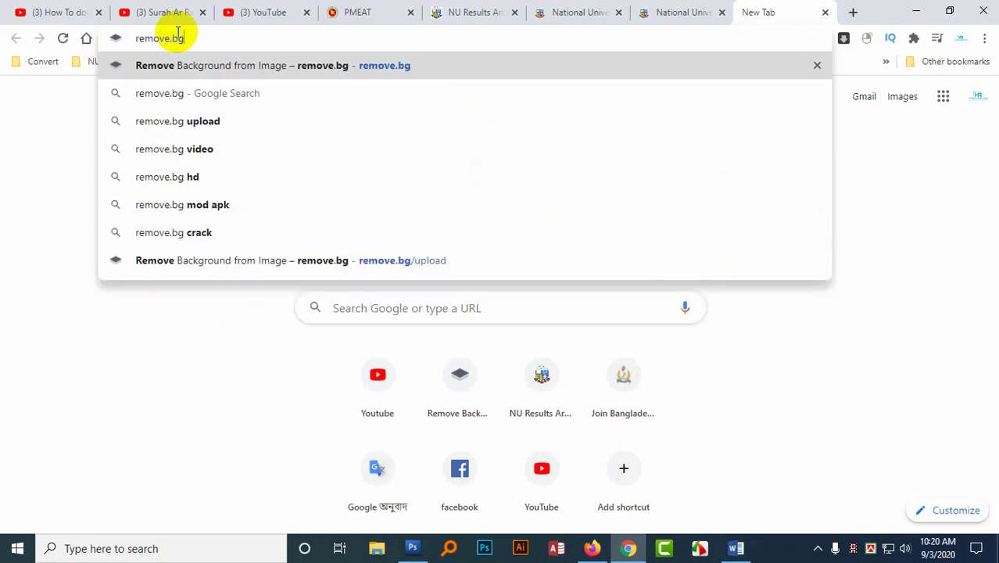
key("Return")
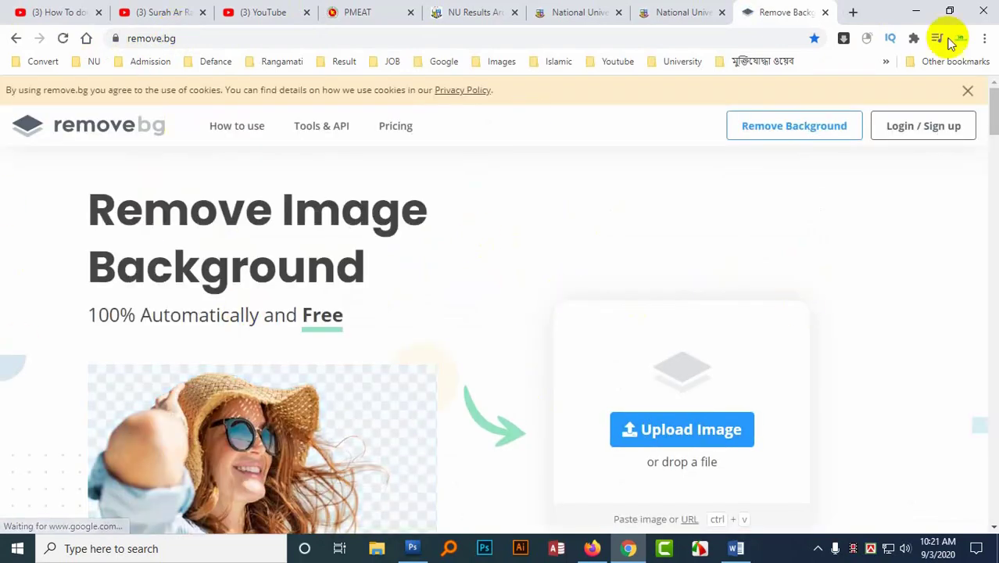
Drop the striped-shirt portrait from the desktop onto remove.bg to remove its background, and dismiss the cookie notice.
left_click(916, 11)
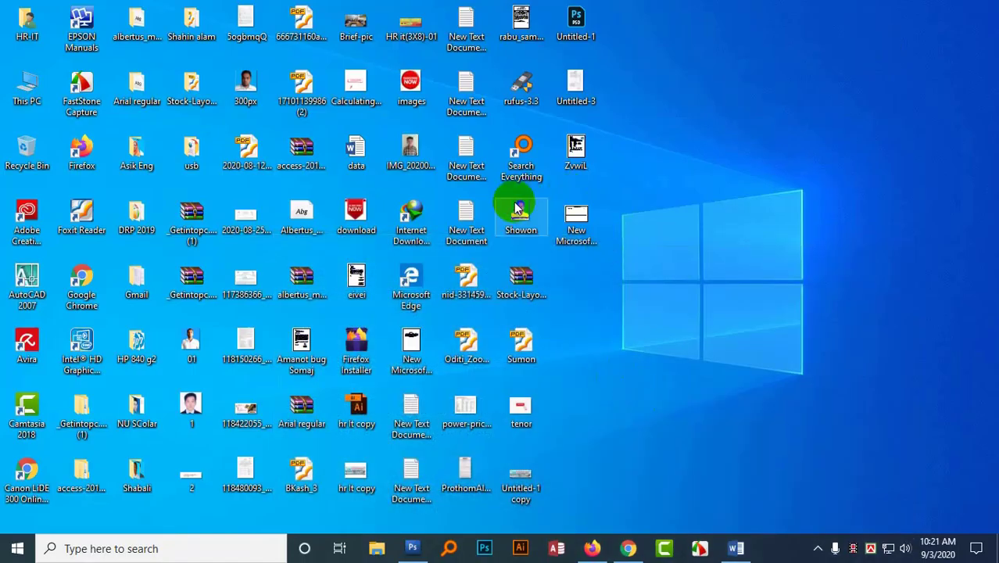
left_click_drag(516, 207, 388, 282)
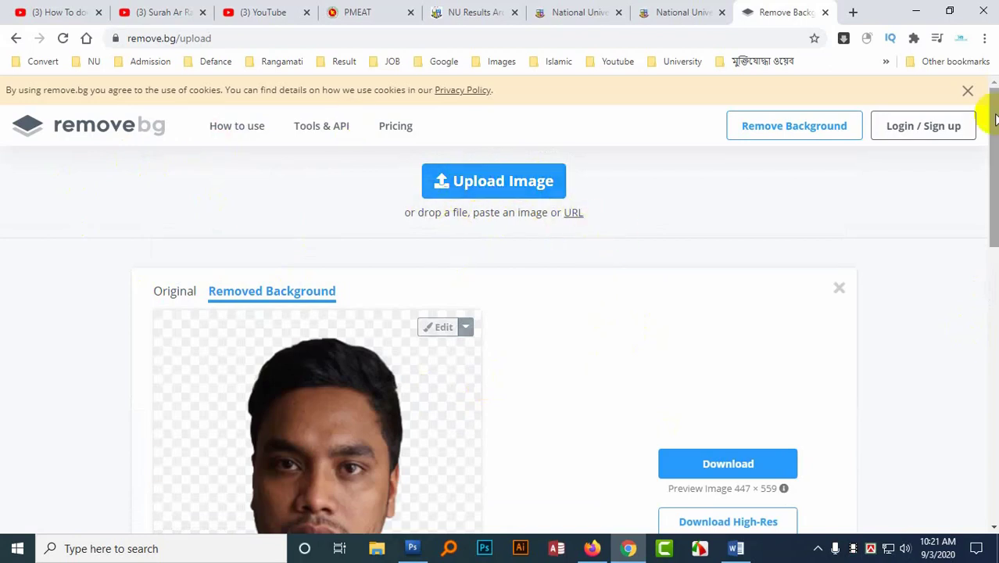
left_click(968, 91)
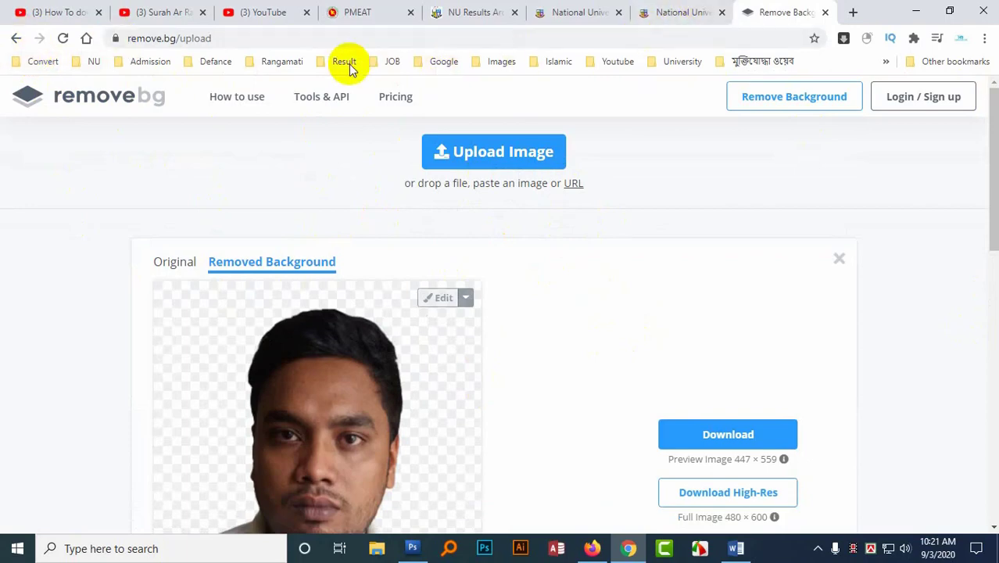
Return from the upload results to the remove.bg home page by shortening the web address.
left_click(329, 37)
left_click(323, 37)
key("BackSpace")
key("BackSpace")
key("BackSpace")
key("BackSpace")
key("BackSpace")
key("BackSpace")
key("BackSpace")
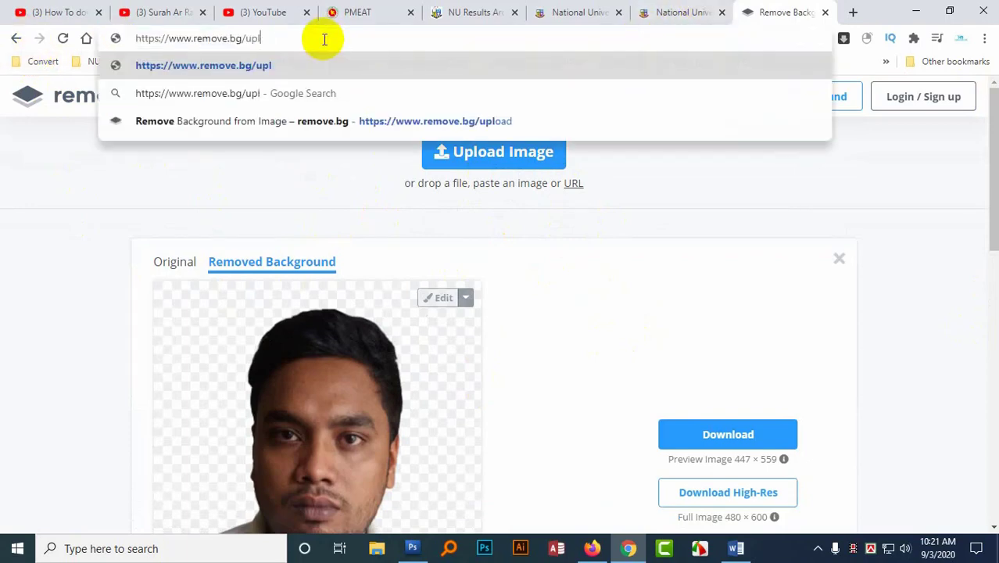
key("Return")
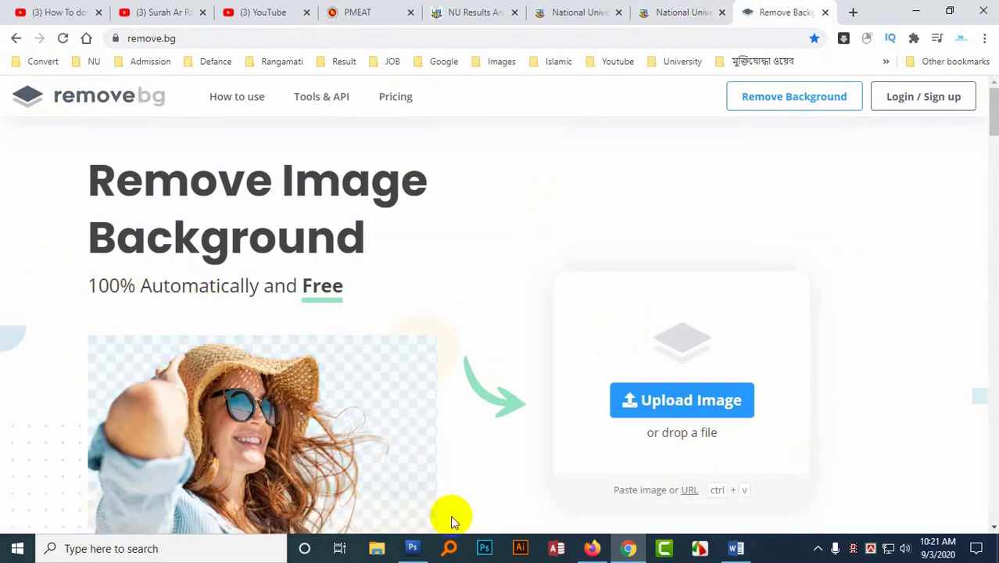
Upload the striped-shirt portrait from the Desktop folder to remove.bg using the file chooser.
left_click(676, 395)
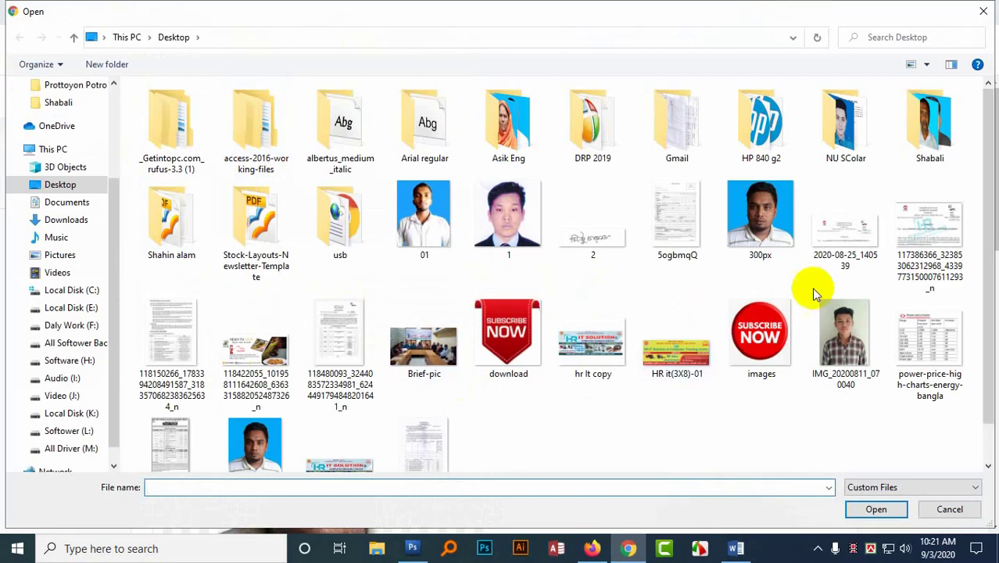
scroll(266, 407, "down", 1)
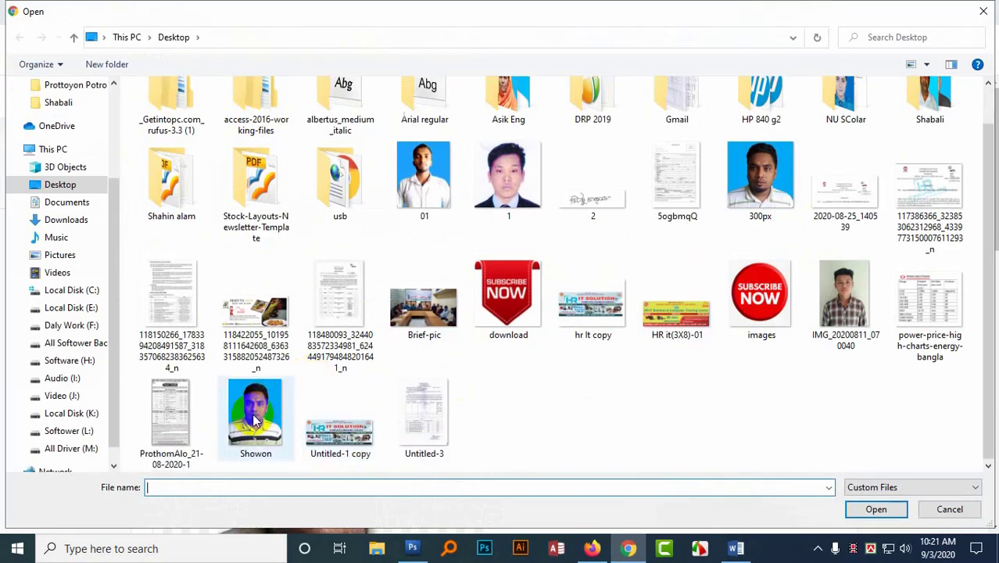
left_click(254, 420)
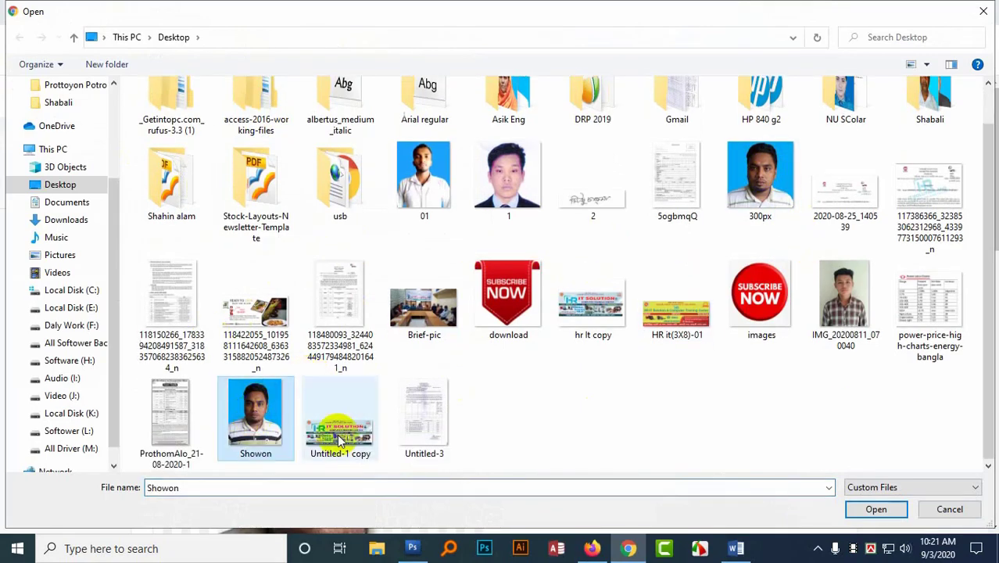
left_click(875, 509)
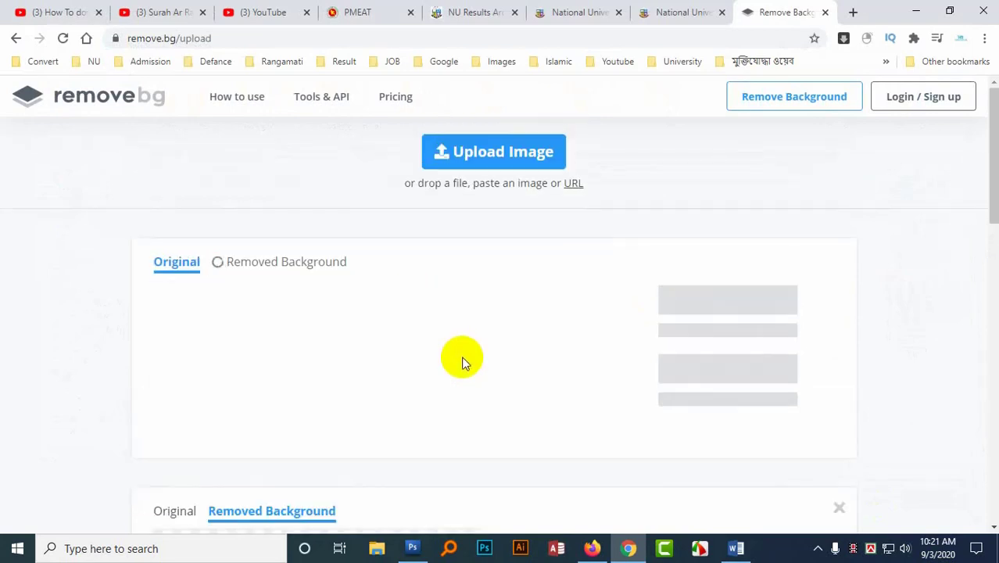
Edit the cut-out portrait and give it a plain light-blue color background.
scroll(676, 416, "down", 2)
scroll(470, 441, "up", 1)
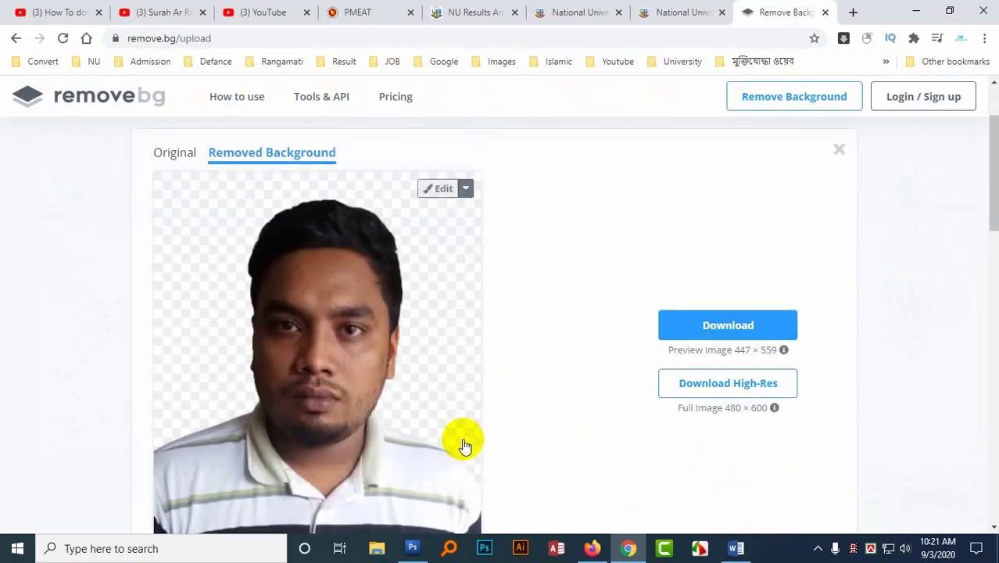
left_click(440, 225)
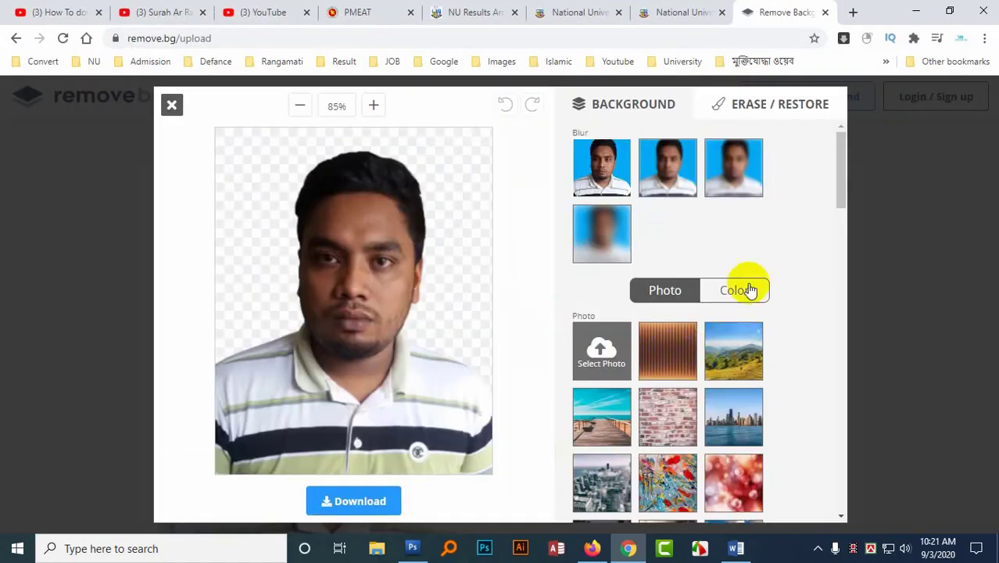
left_click(740, 291)
scroll(821, 371, "down", 2)
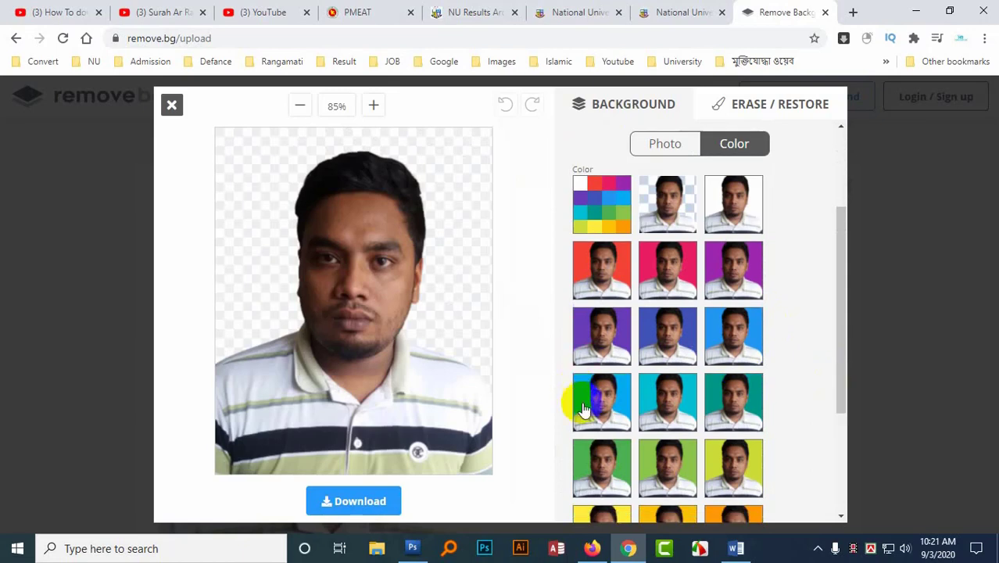
left_click(614, 412)
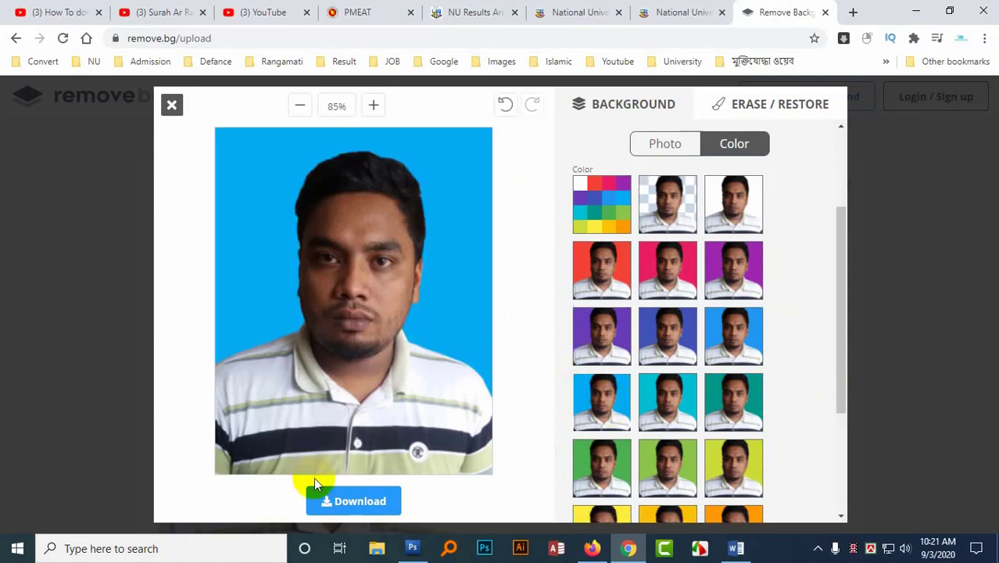
Download the blue-background portrait from remove.bg and save it as a PNG image under the suggested file name.
left_click(358, 502)
left_click(504, 309)
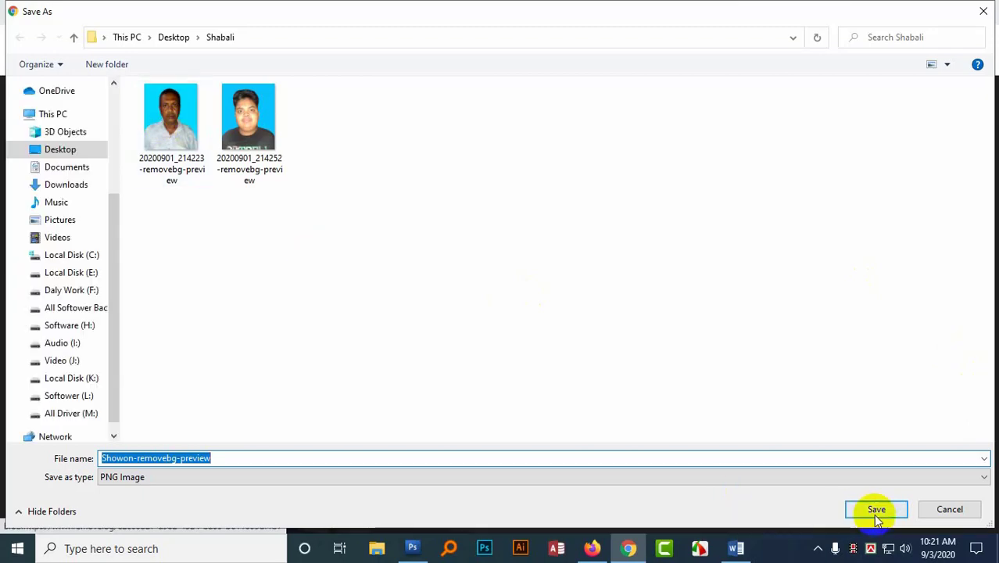
left_click(876, 516)
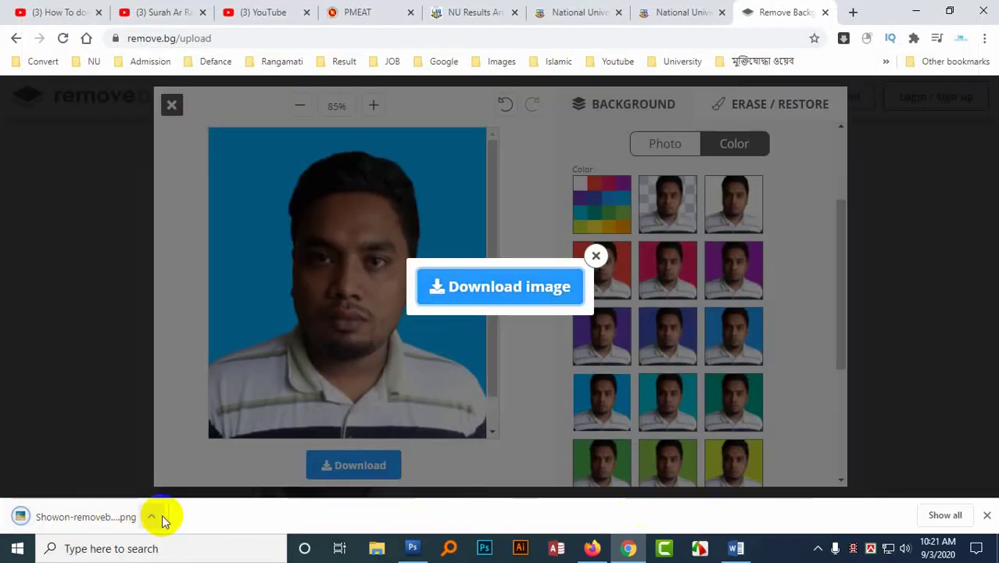
Show the downloaded portrait in its folder and open it in Photoshop, with its document window moved toward the middle of the workspace.
left_click(160, 516)
left_click(183, 469)
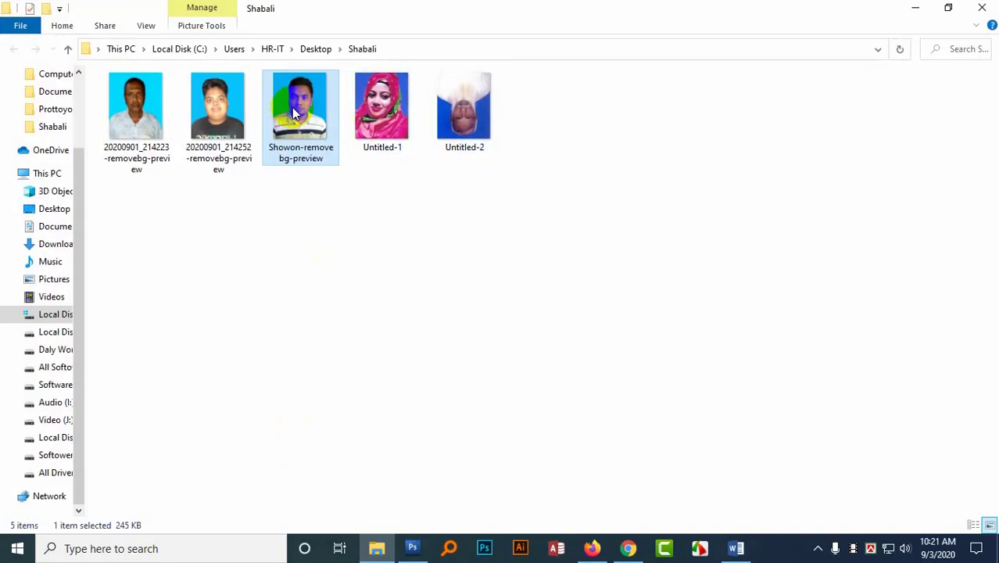
left_click_drag(292, 107, 498, 312)
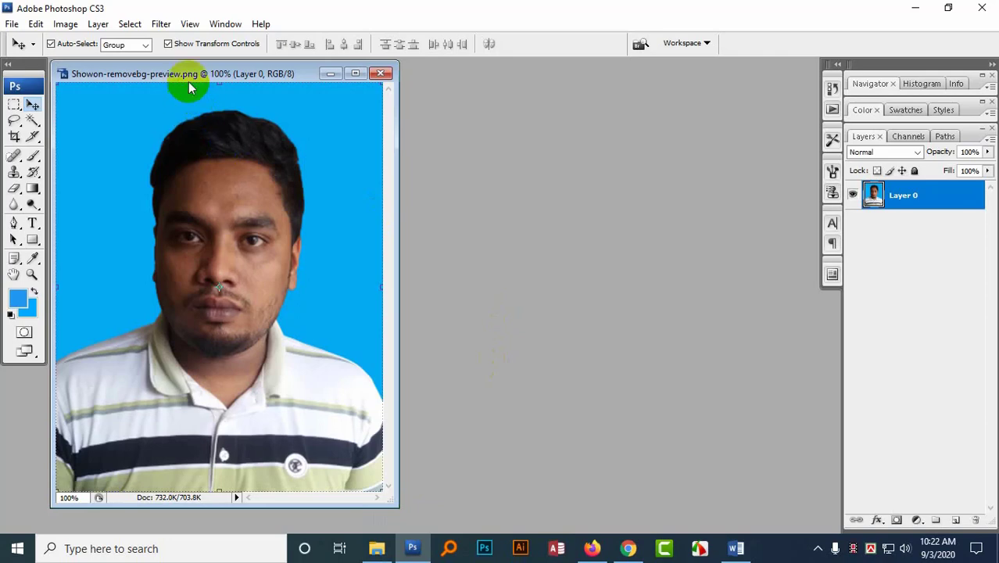
left_click_drag(188, 79, 389, 80)
Crop the whole portrait to 1.6 in wide by 2 in high at 300 pixels/inch.
scroll(420, 305, "down", 2)
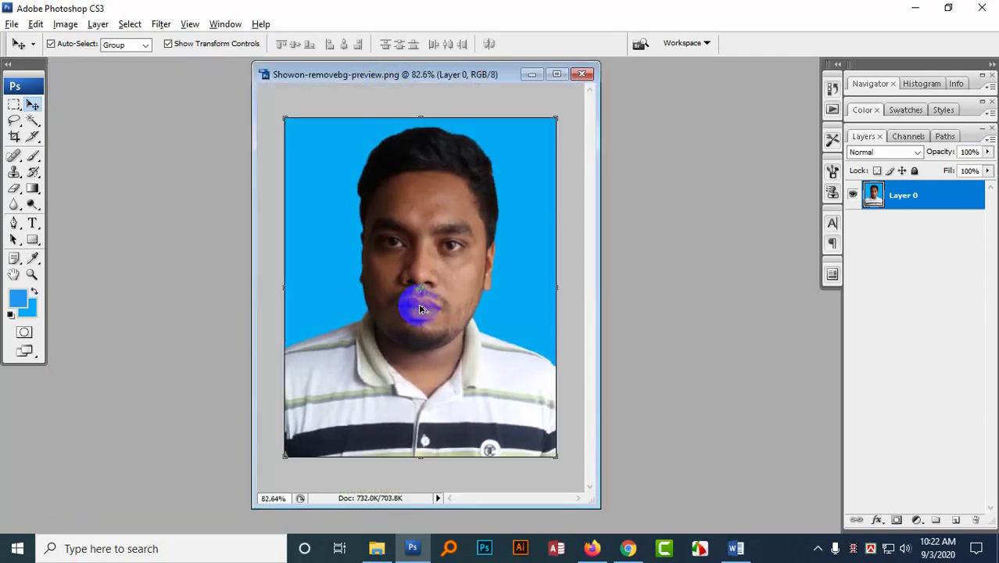
scroll(420, 308, "down", 1)
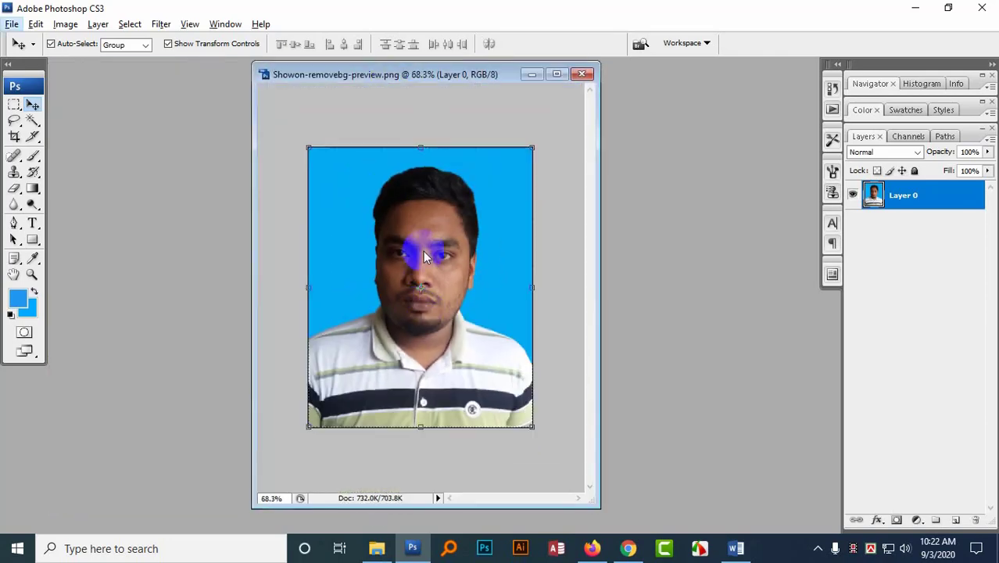
left_click(15, 137)
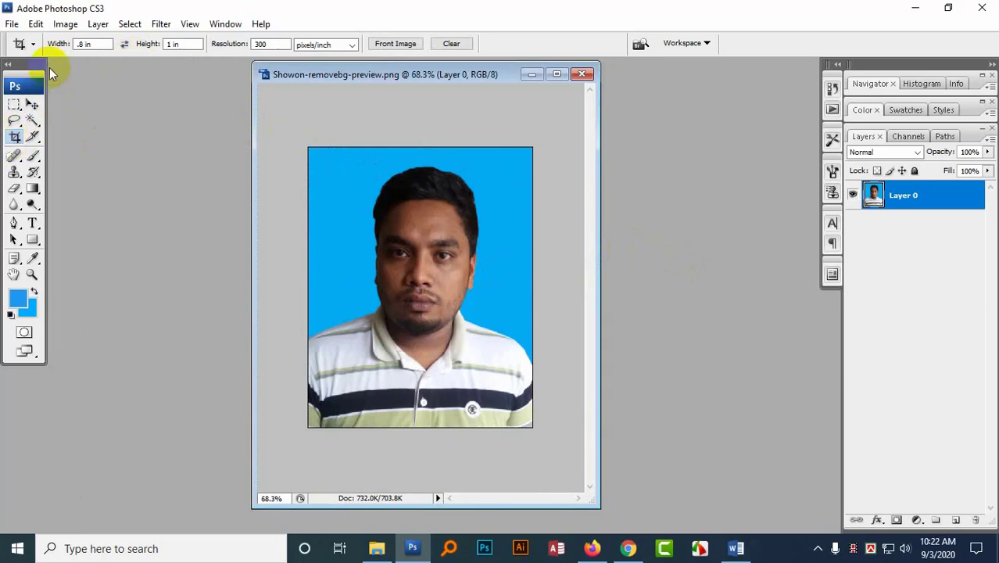
type("1.6")
key("Tab")
type("2")
key("Tab")
left_click_drag(296, 131, 533, 428)
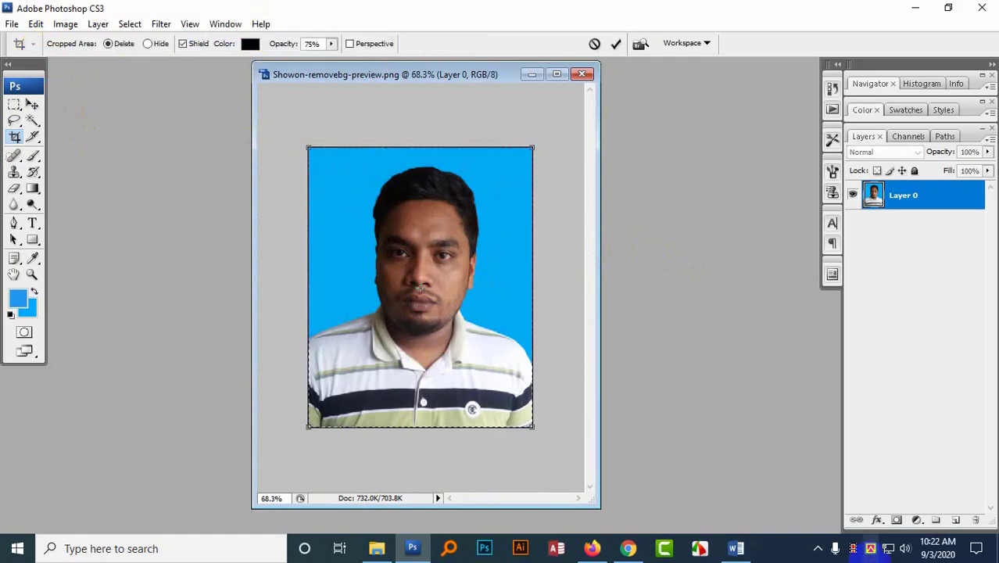
key("Return")
key("ctrl+shift+s")
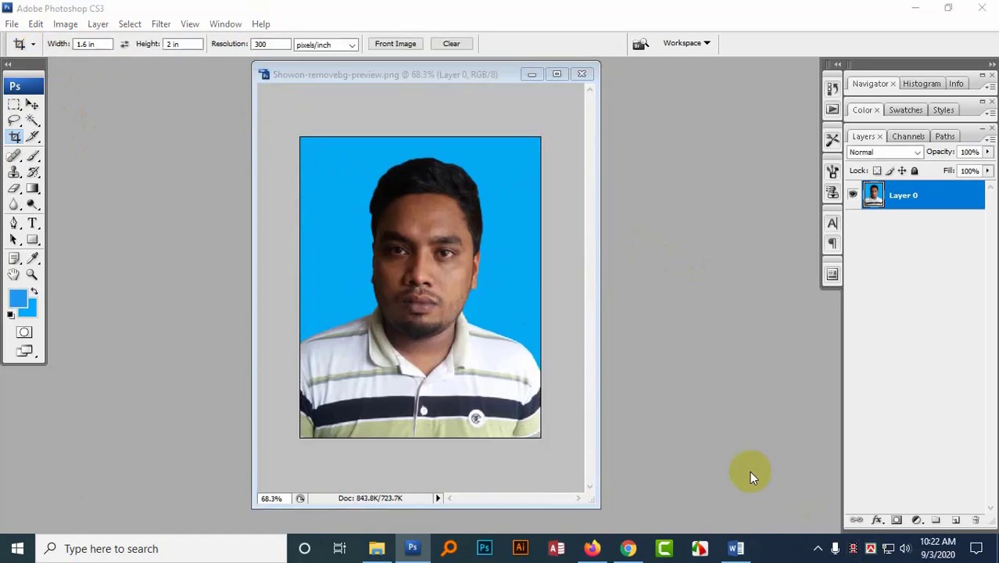
left_click(677, 313)
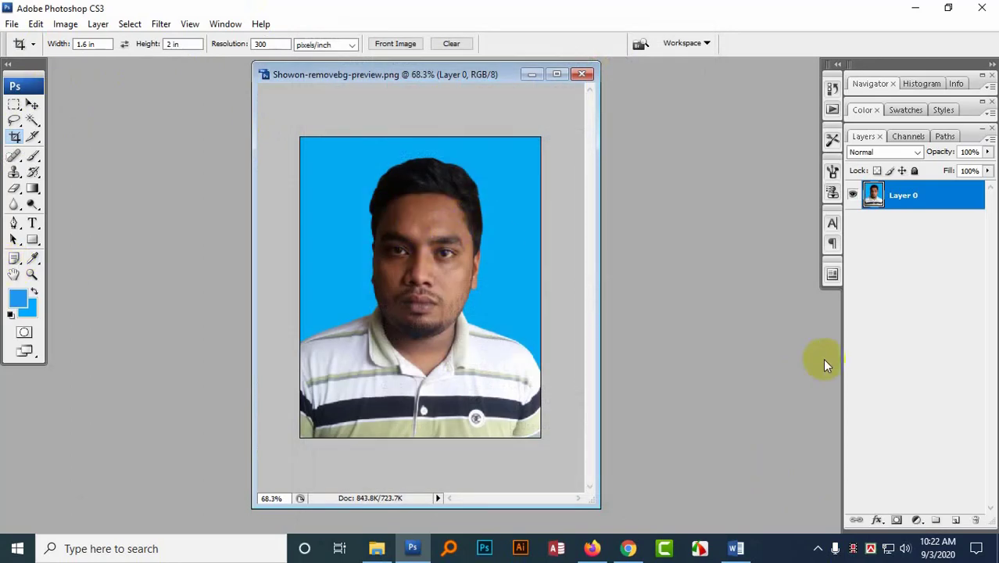
Create a white A4 document, 210 by 297 mm, in RGB Color at 300 pixels/inch, and place its window beside the portrait.
key("ctrl+n")
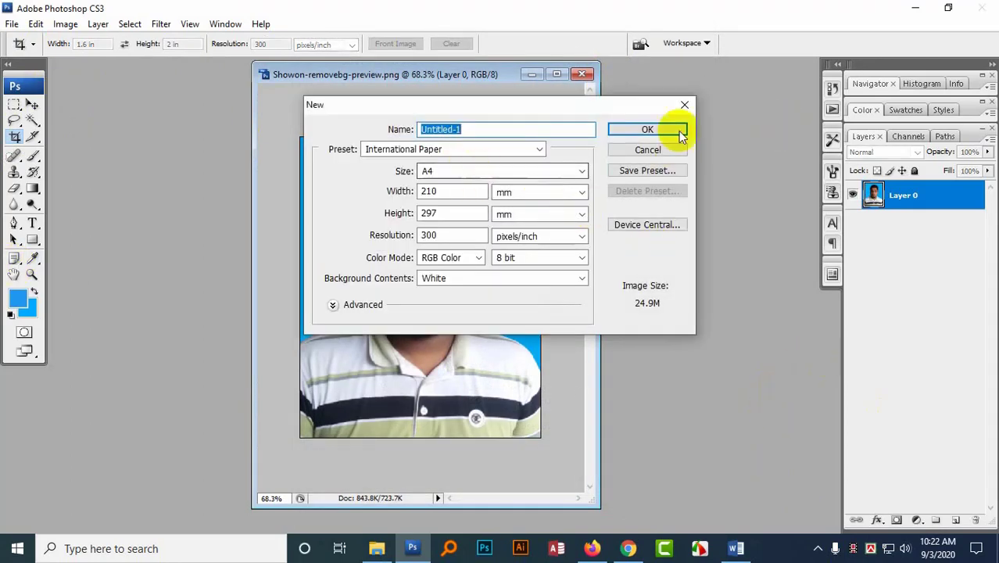
left_click(648, 130)
left_click_drag(175, 71, 518, 81)
Copy the cropped portrait into the A4 document and position it in the upper-left corner of the page.
left_click_drag(351, 224, 367, 205)
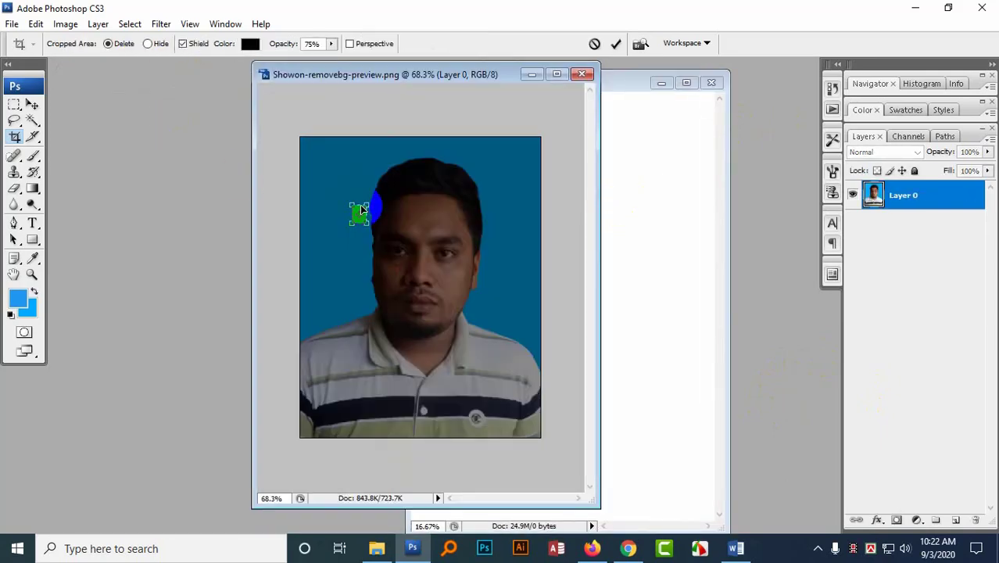
key("Escape")
left_click(33, 104)
left_click_drag(263, 235, 659, 256)
left_click_drag(614, 90, 497, 89)
left_click_drag(551, 221, 351, 125)
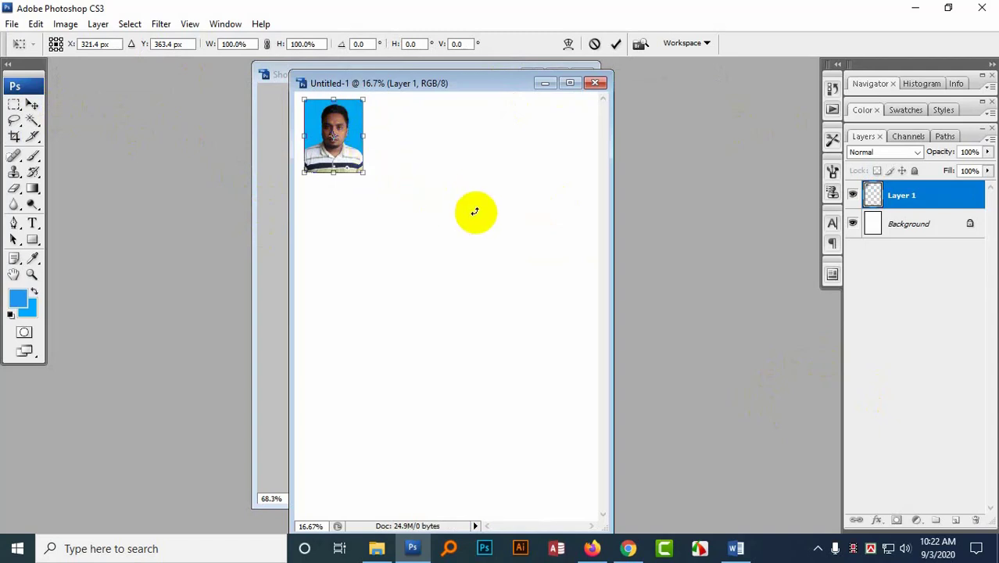
left_click(618, 44)
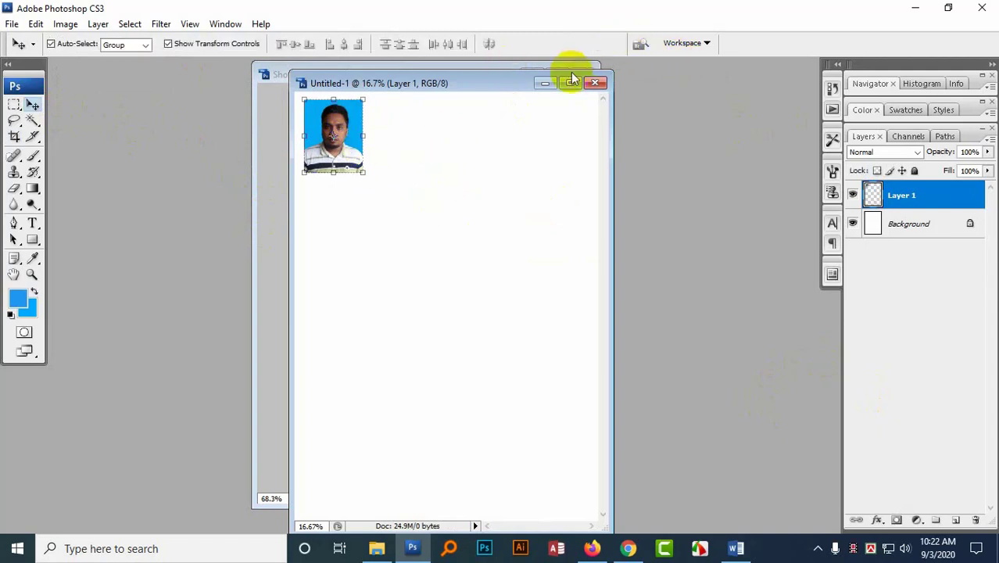
Duplicate the portrait into a row of four across the top of the A4 page and distribute the copies evenly horizontally.
left_click_drag(357, 162, 545, 160)
left_click(336, 152, "shift")
left_click_drag(563, 230, 284, 67)
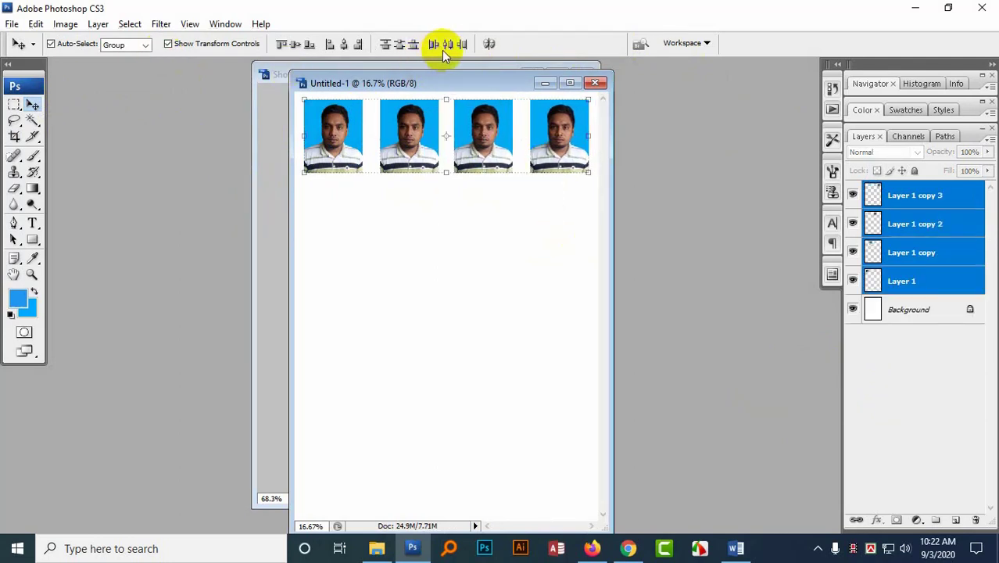
left_click(443, 49)
left_click(464, 205)
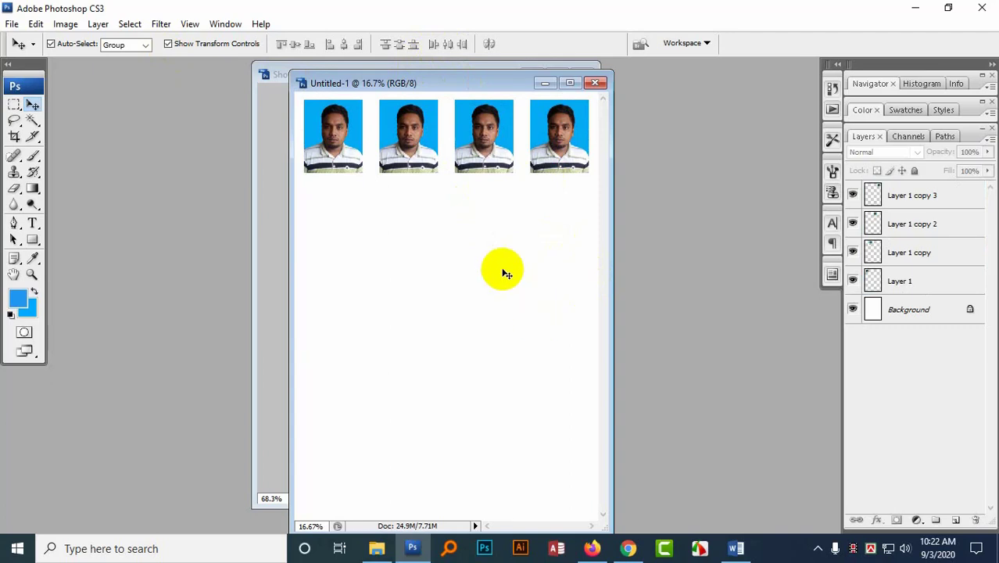
Close the A4 layout and the cropped portrait without saving either document.
left_click(596, 83)
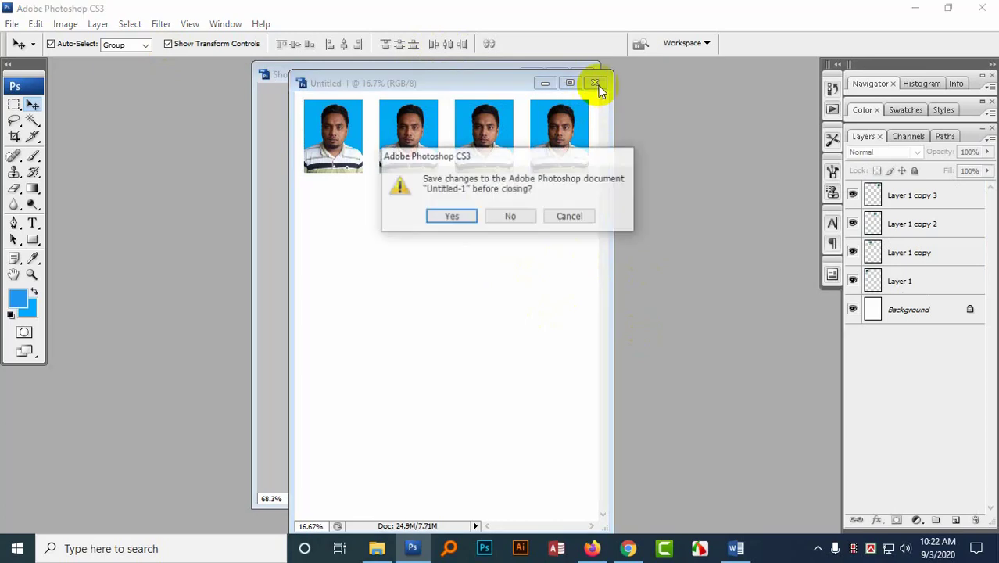
left_click(512, 216)
left_click(587, 84)
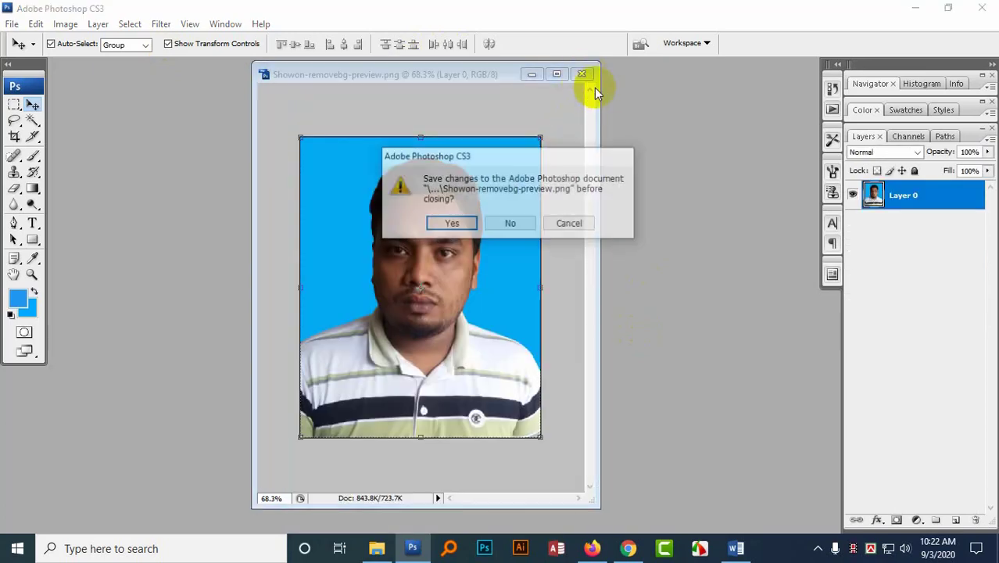
left_click(512, 217)
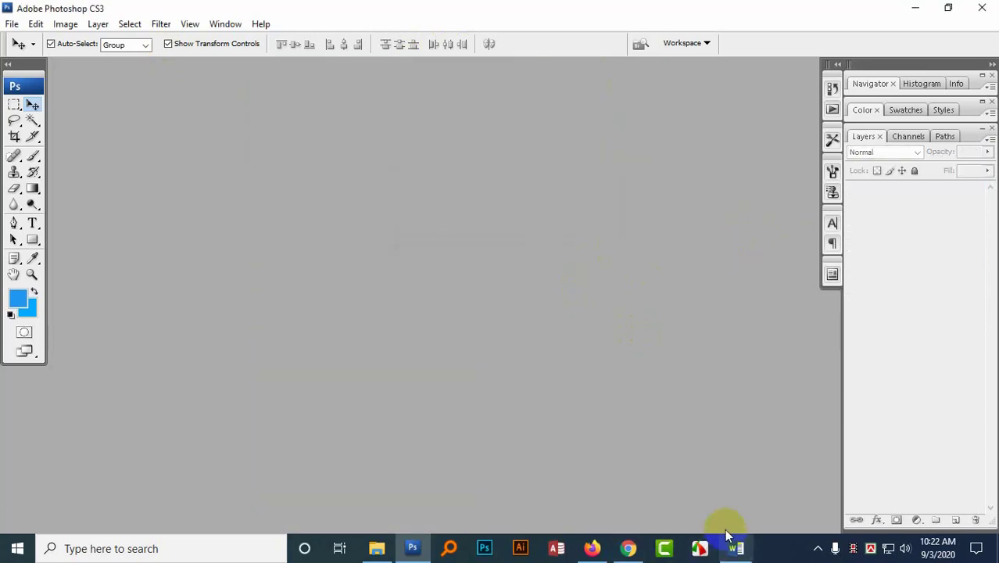